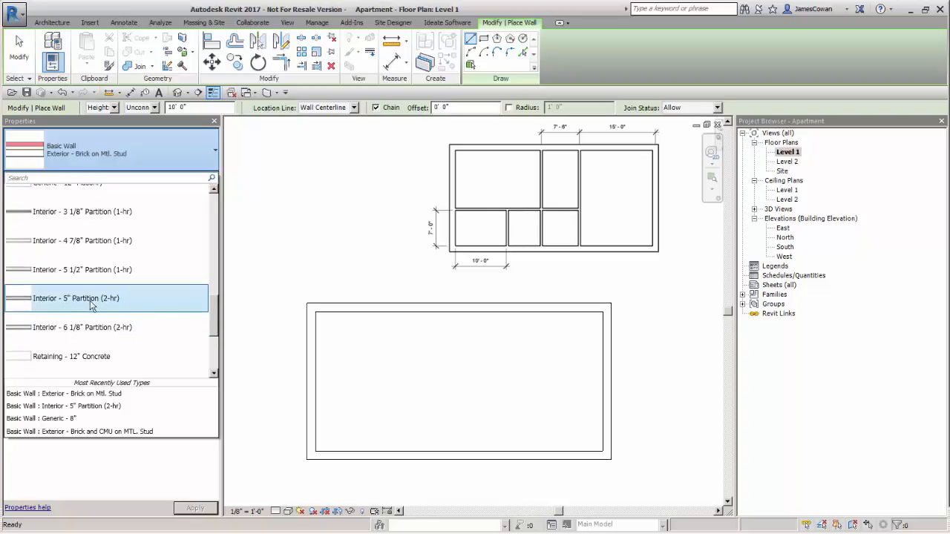
Step: Using wall type Interior - 5" Partition (2-hr), draw a vertical partition across the lower plan, 15' from the right exterior wall's centerline
click(87, 300)
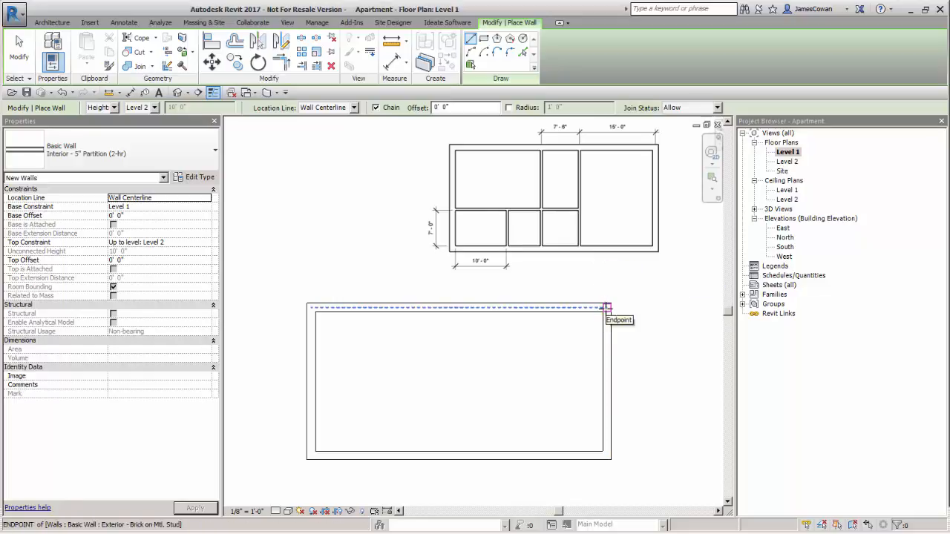
click(607, 307)
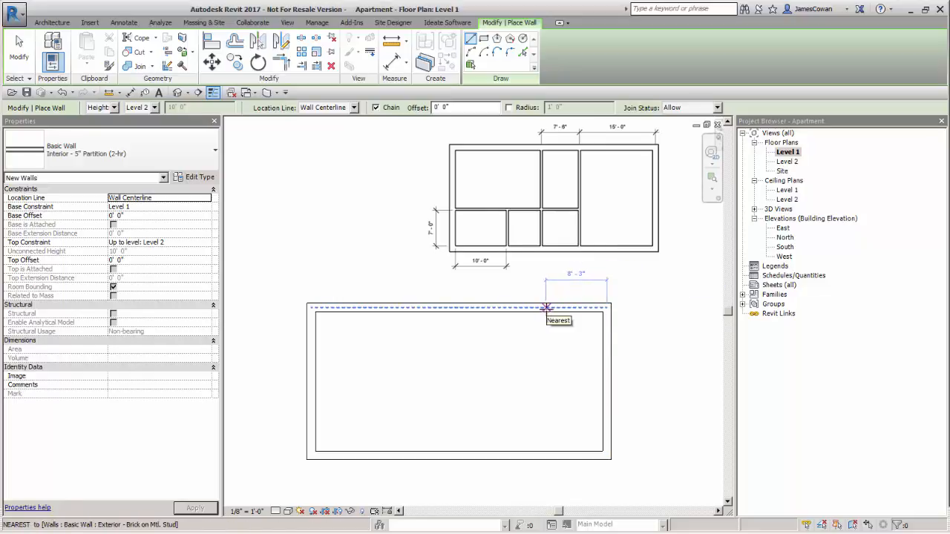
text(1)
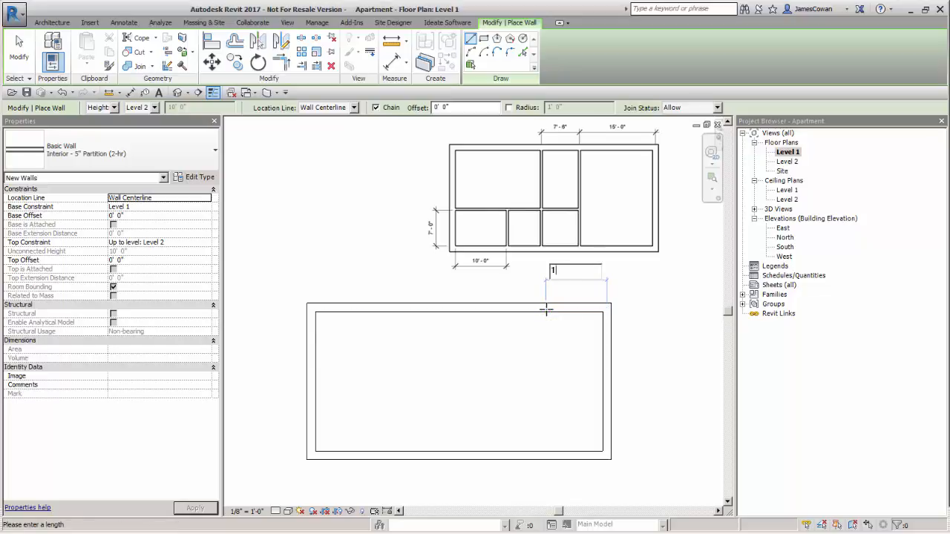
text(5)
key(Return)
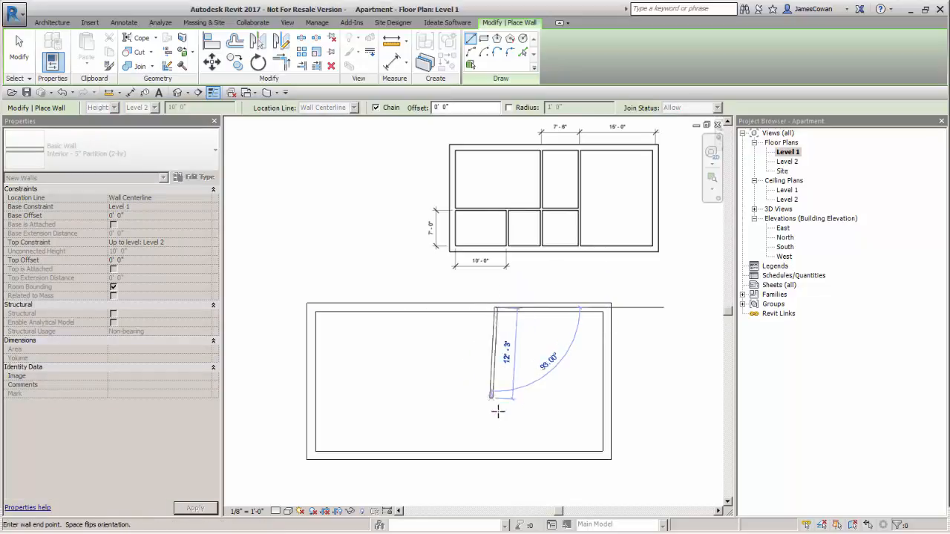
click(495, 454)
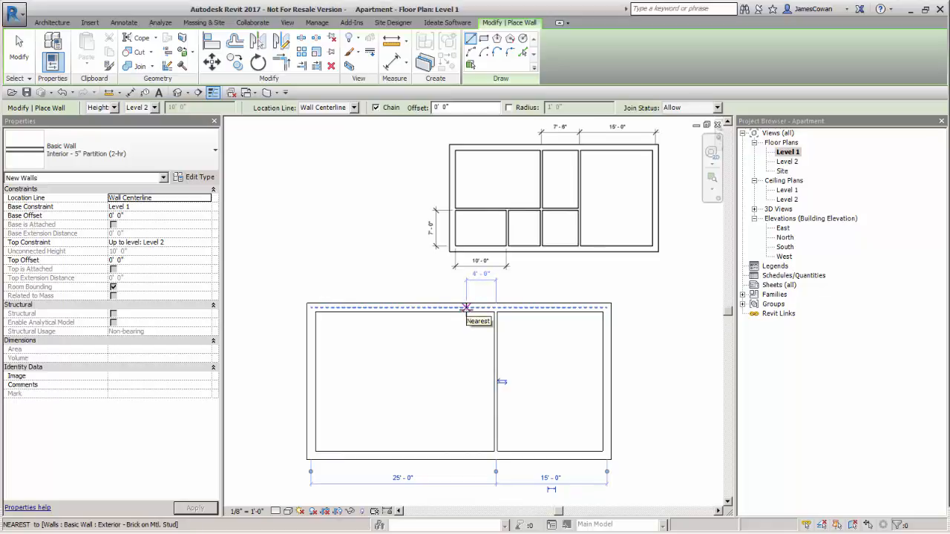
Step: Draw a second full-depth vertical partition 7'6" to the left of the first one, ending at the bottom exterior wall
text(7)
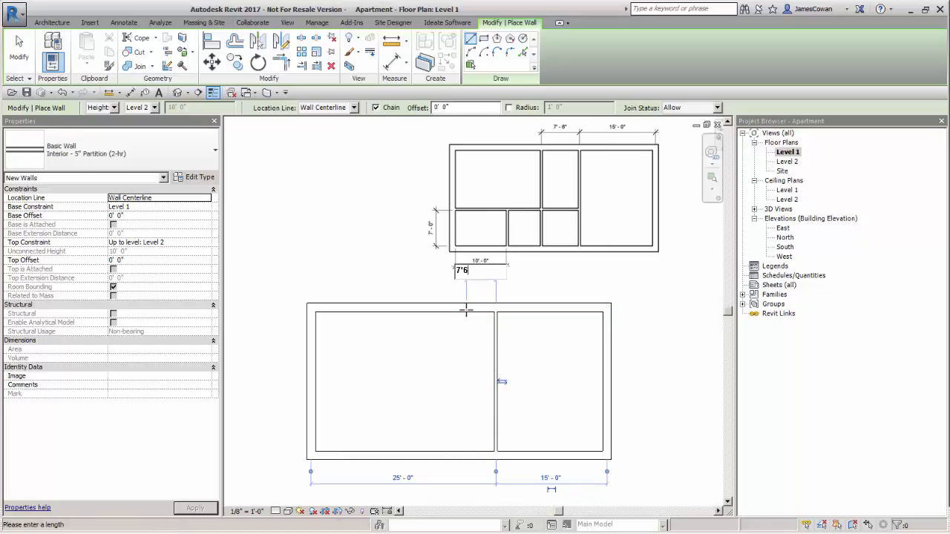
text('6)
key(Return)
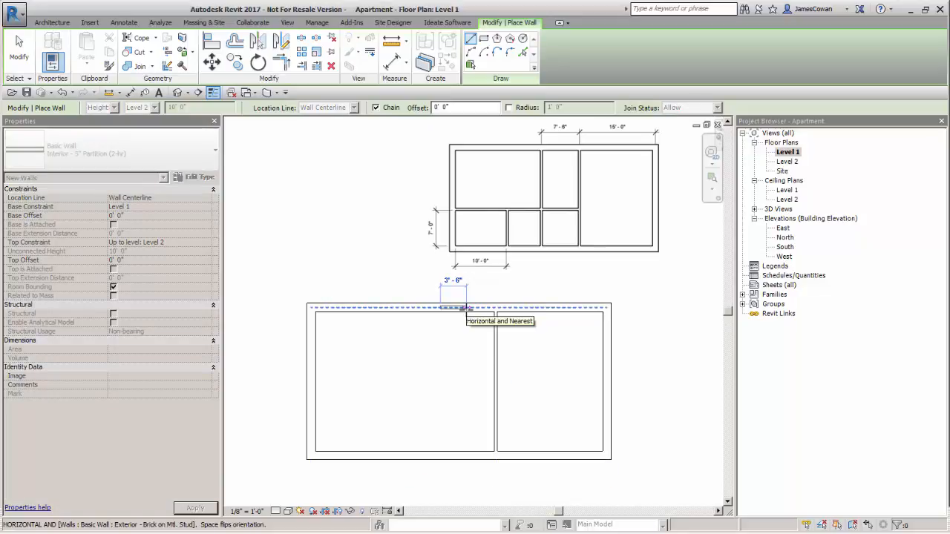
click(439, 451)
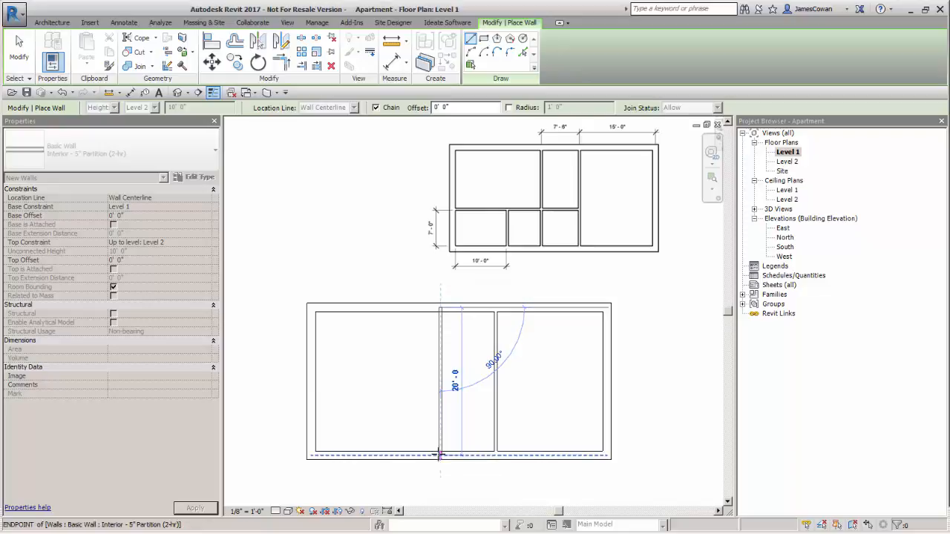
key(Escape)
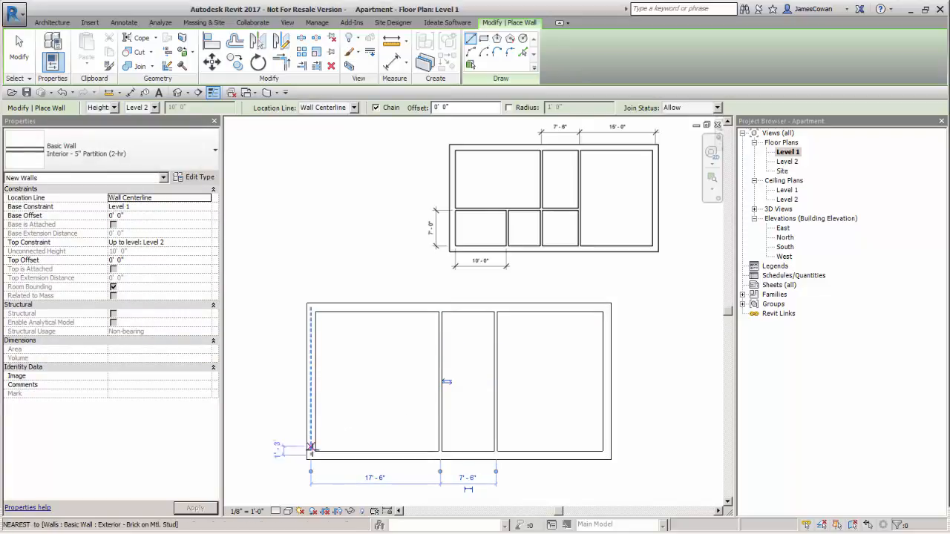
Step: Draw a horizontal partition 10' above the bottom exterior wall, from the left exterior wall to the rightmost vertical partition
click(311, 453)
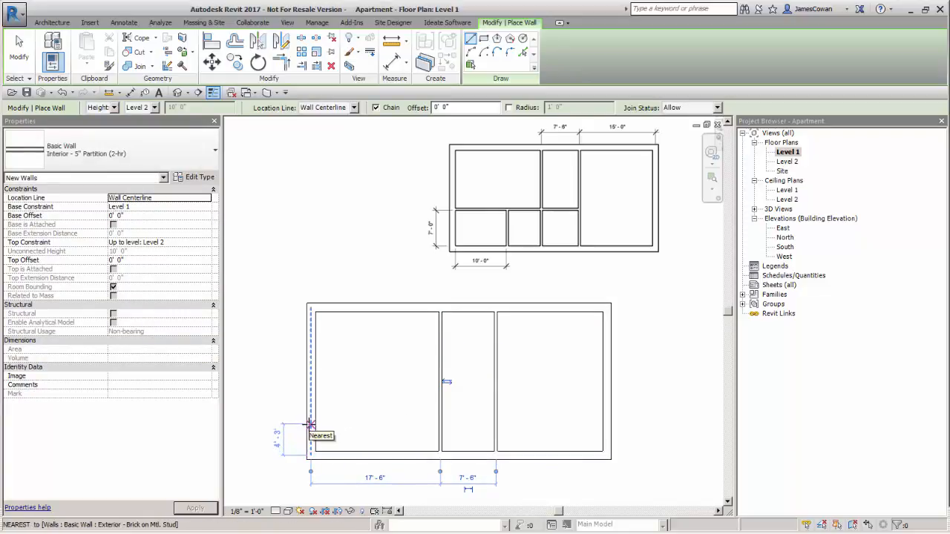
text(1)
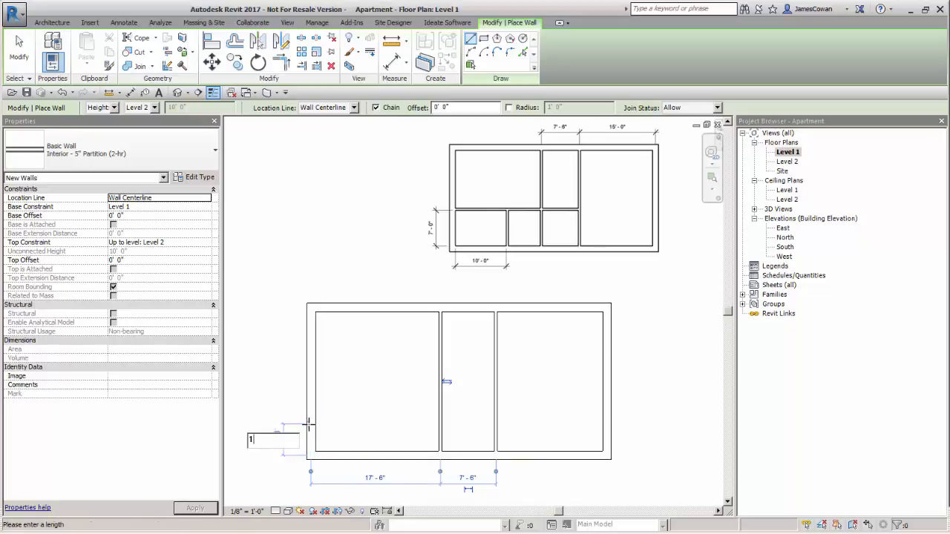
text(0)
key(Return)
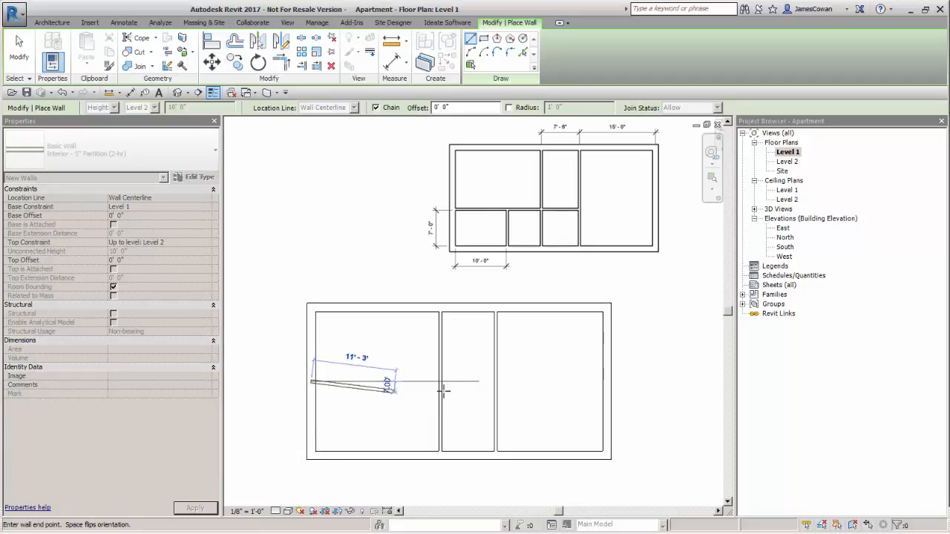
click(493, 382)
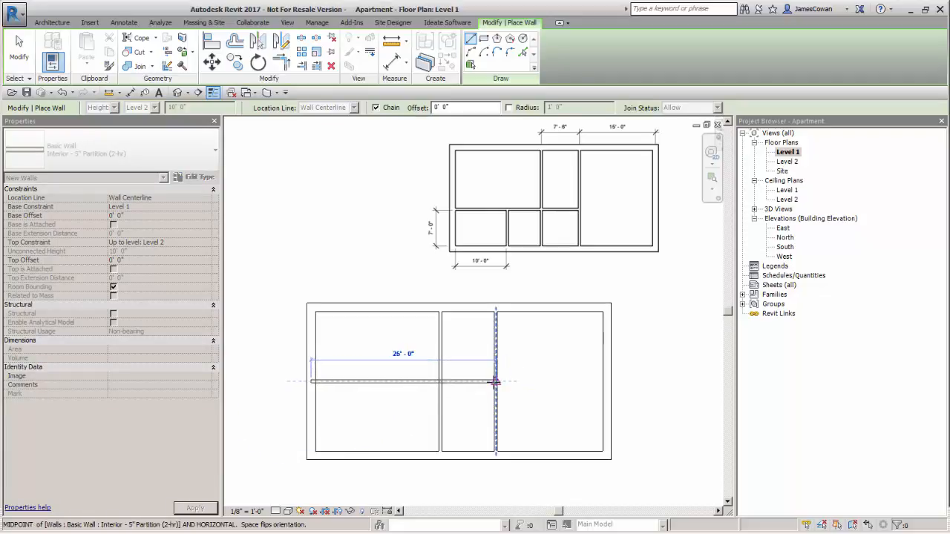
key(Escape)
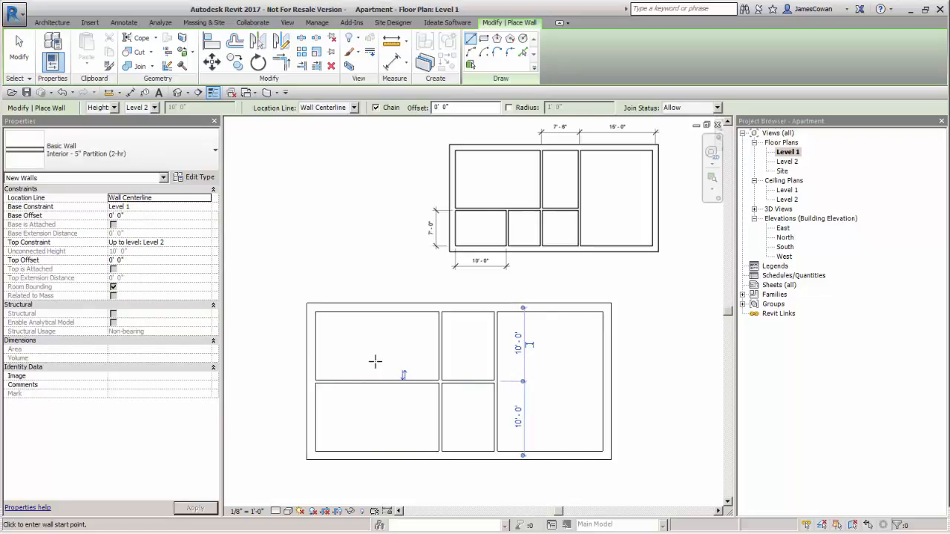
key(Escape)
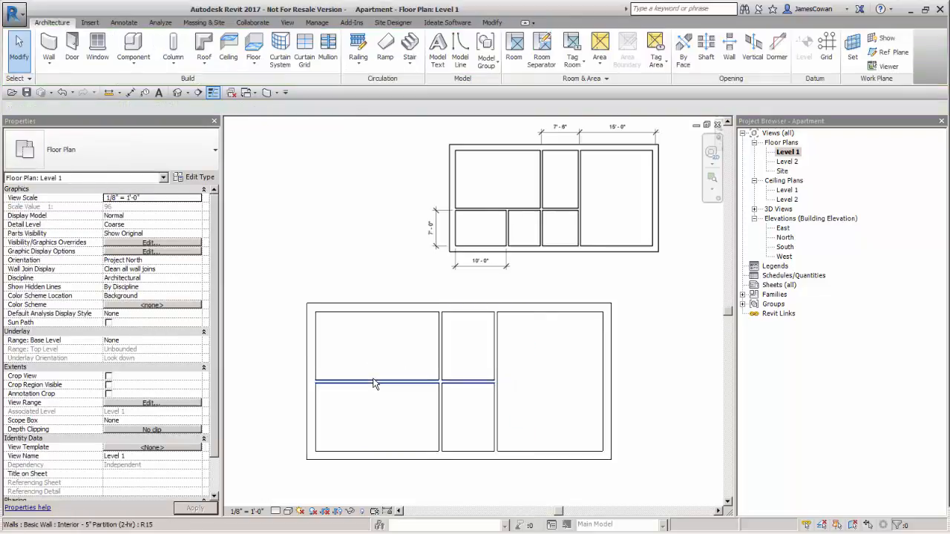
Step: Set the horizontal partition's distance from the bottom exterior wall to 7'
click(375, 382)
click(518, 423)
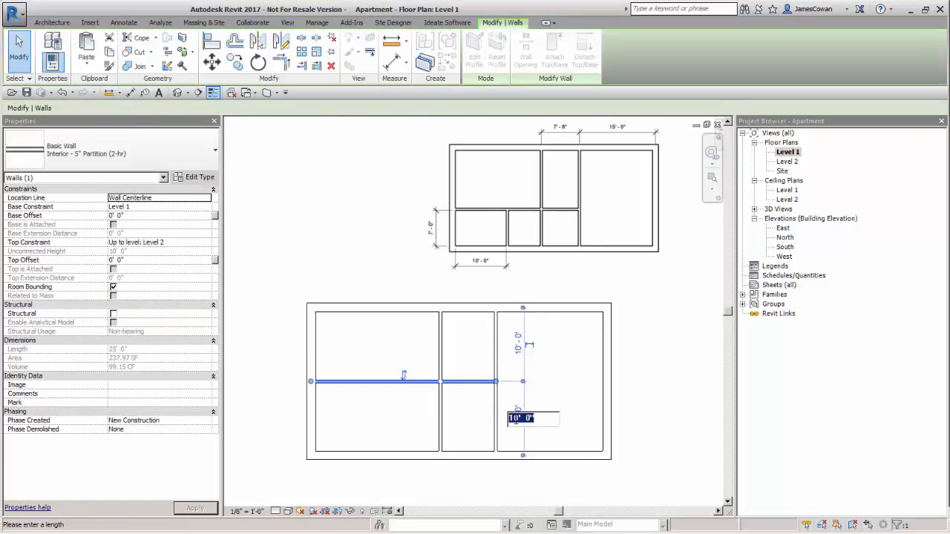
text(7)
key(Return)
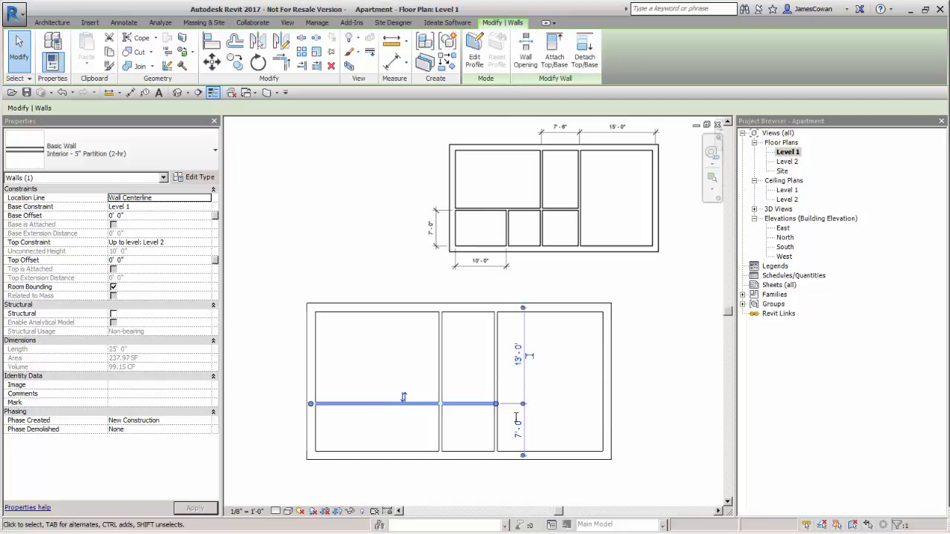
key(Escape)
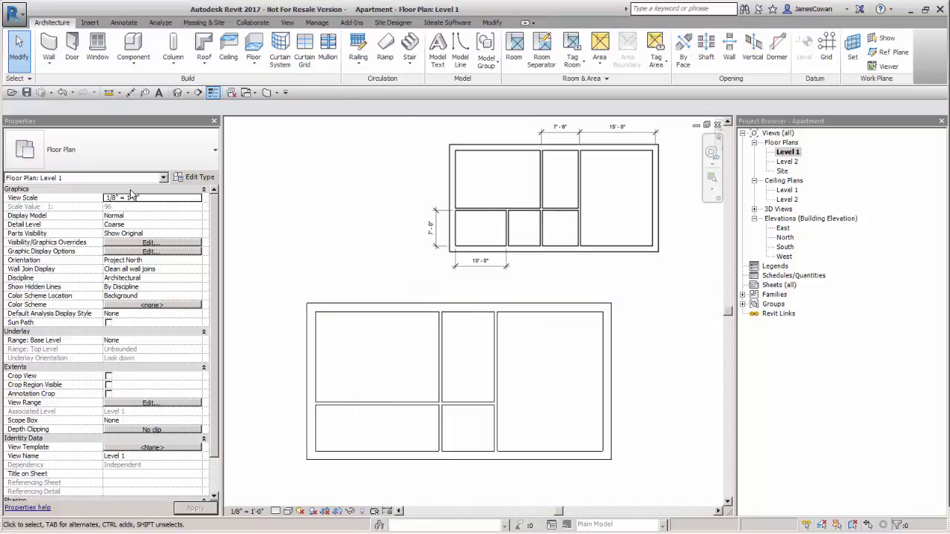
Step: Draw a short vertical partition from the horizontal partition down to the bottom exterior wall, 10' from the left exterior wall
click(48, 46)
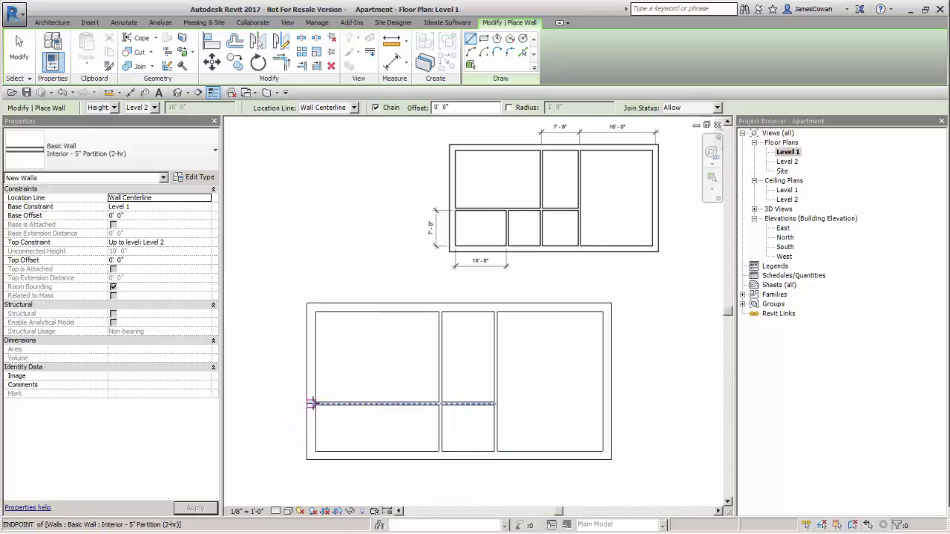
click(369, 404)
text(10)
key(Return)
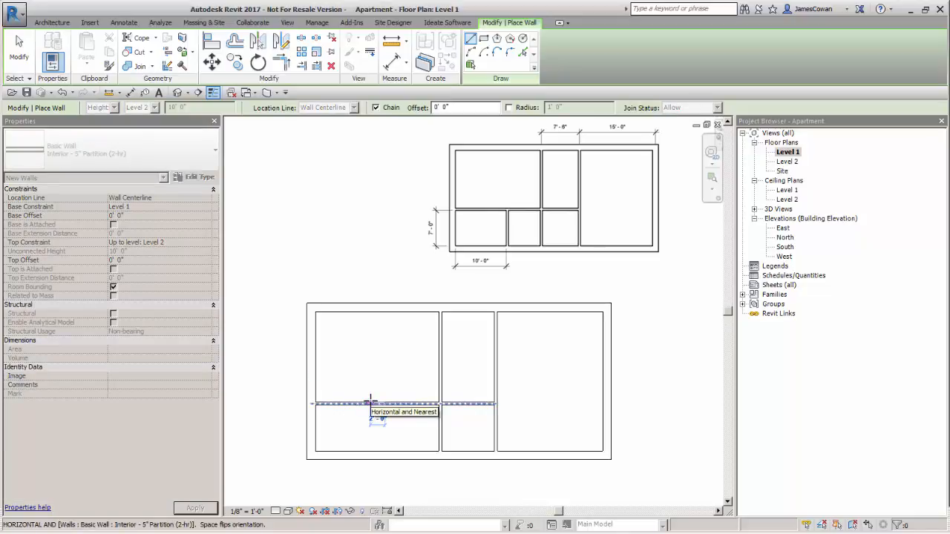
click(386, 455)
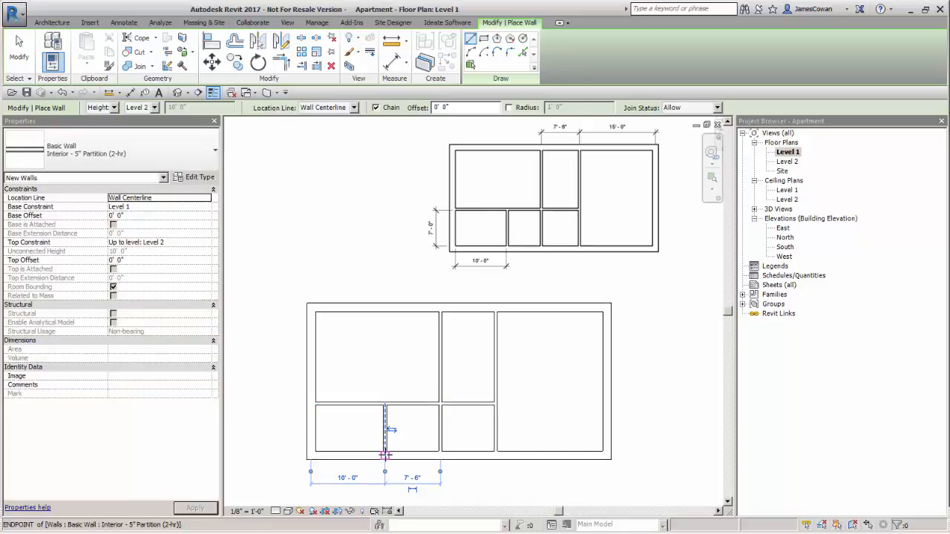
key(Escape)
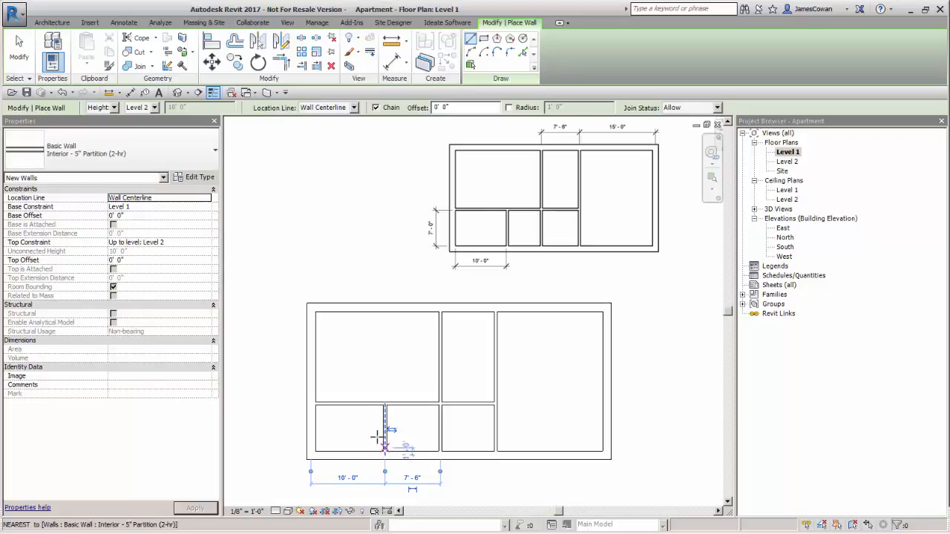
key(Escape)
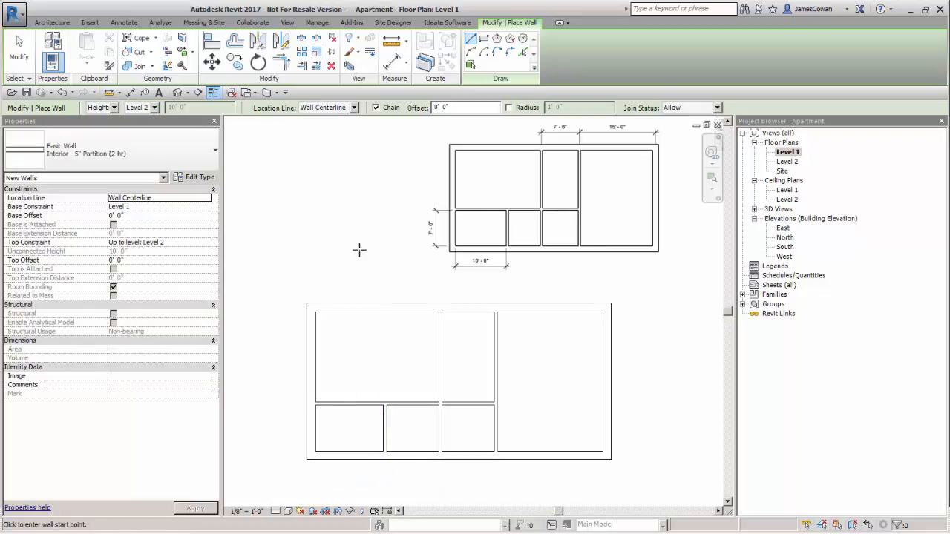
key(Escape)
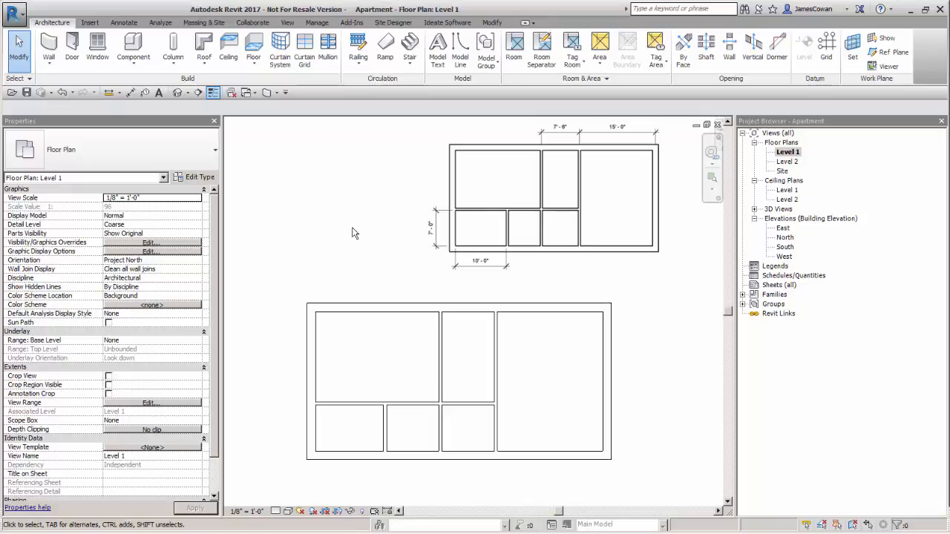
Step: Add aligned dimensions from the bottom exterior wall to the horizontal partition and from the left exterior wall to the short partition
click(131, 92)
click(332, 455)
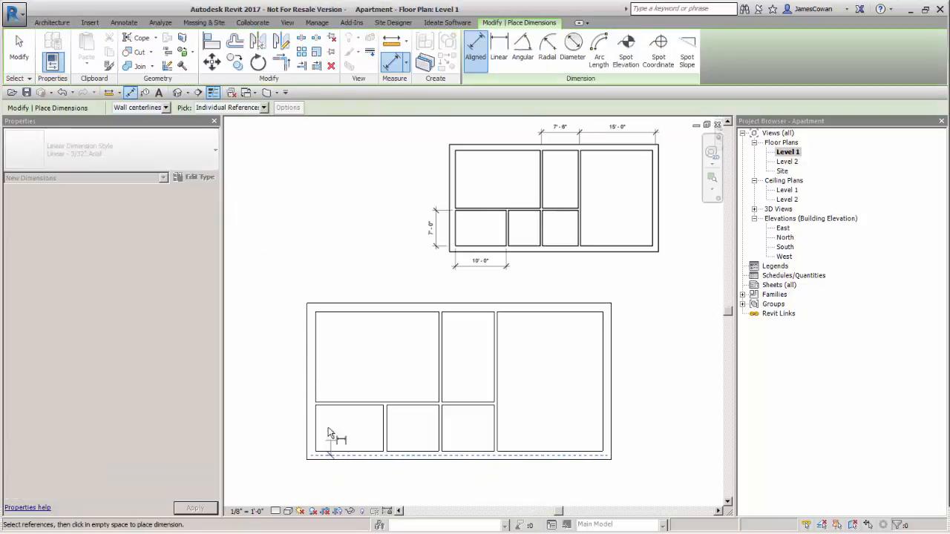
click(327, 408)
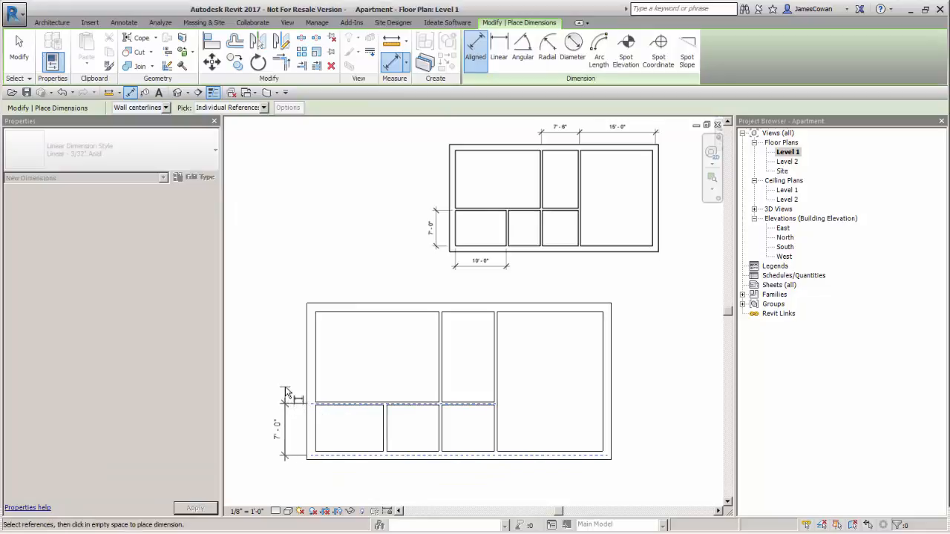
click(288, 394)
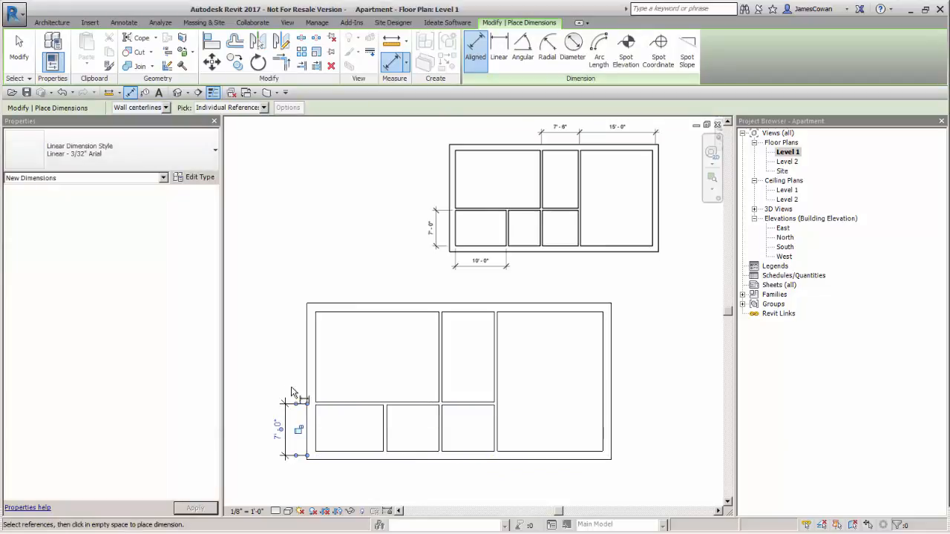
click(310, 432)
click(386, 444)
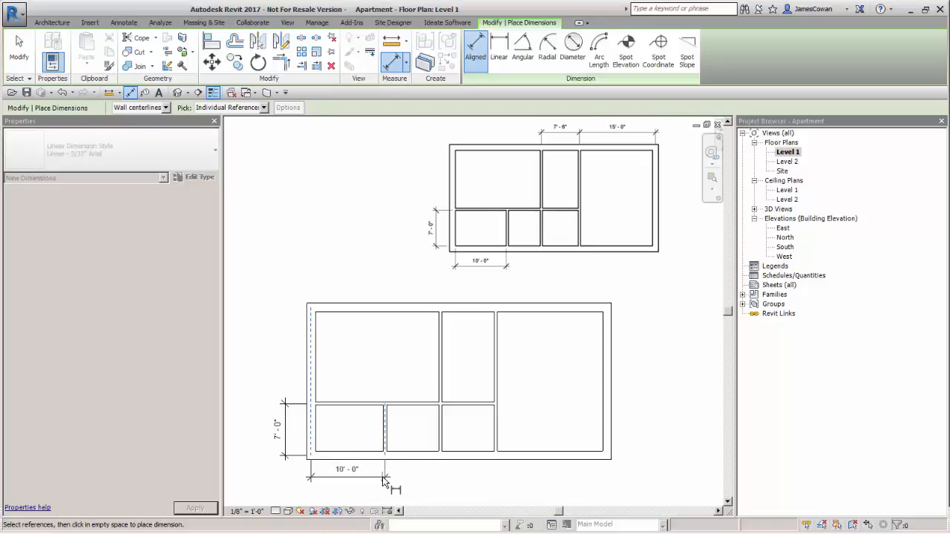
click(387, 487)
Step: Dimension the spacing from the right exterior wall to the nearest vertical partition and between the two full-depth partitions, above the plan
click(611, 337)
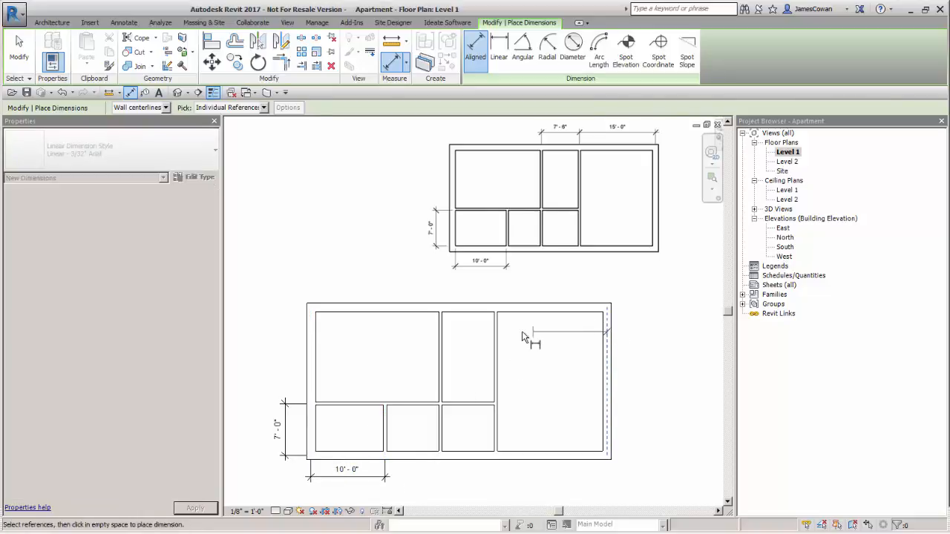
click(496, 330)
click(498, 295)
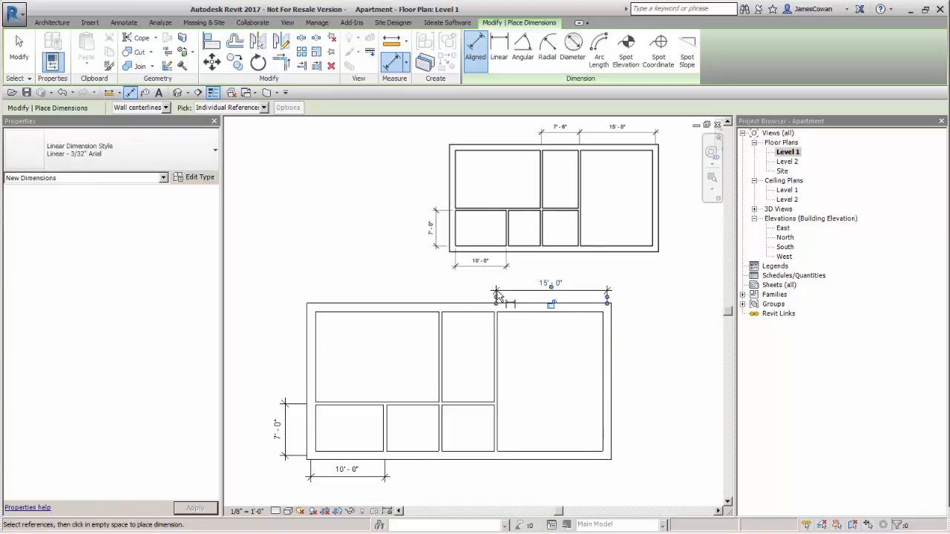
click(496, 334)
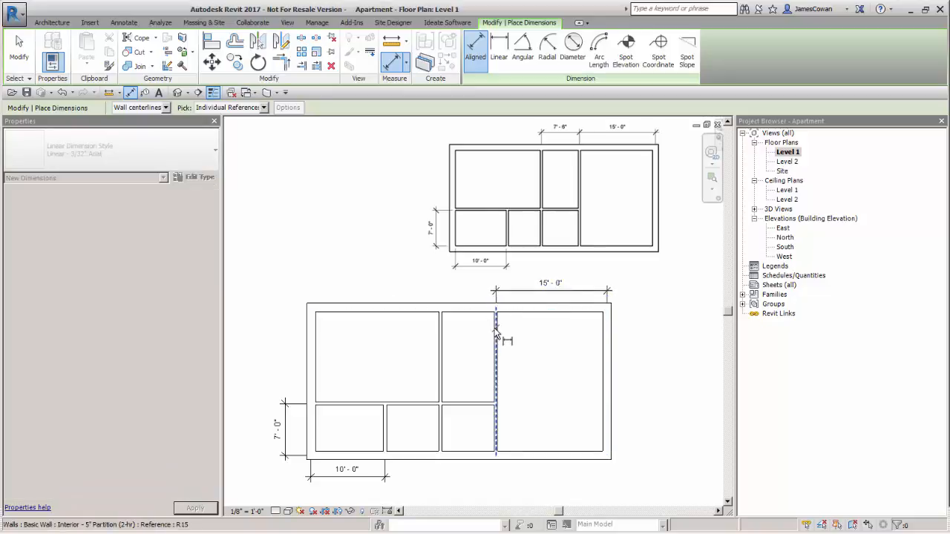
click(440, 329)
click(443, 296)
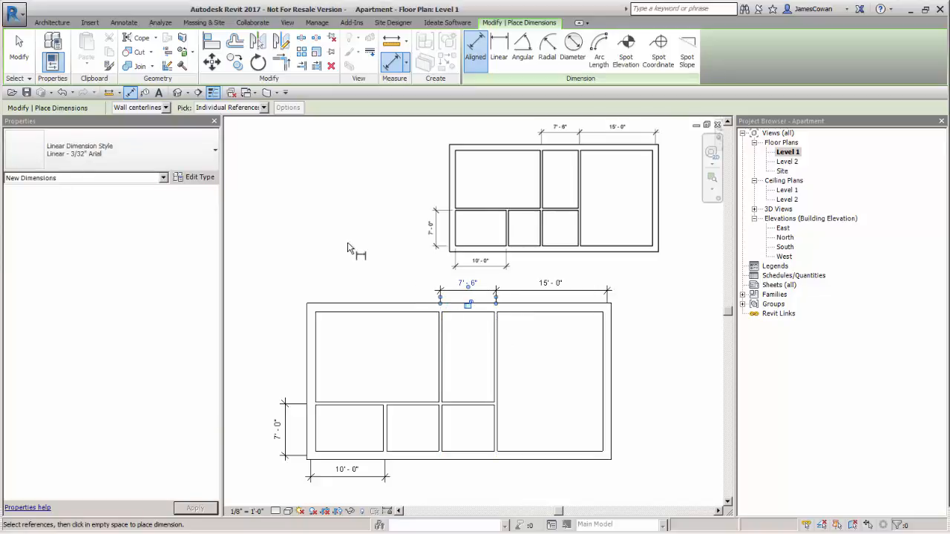
key(Escape)
key(Escape)
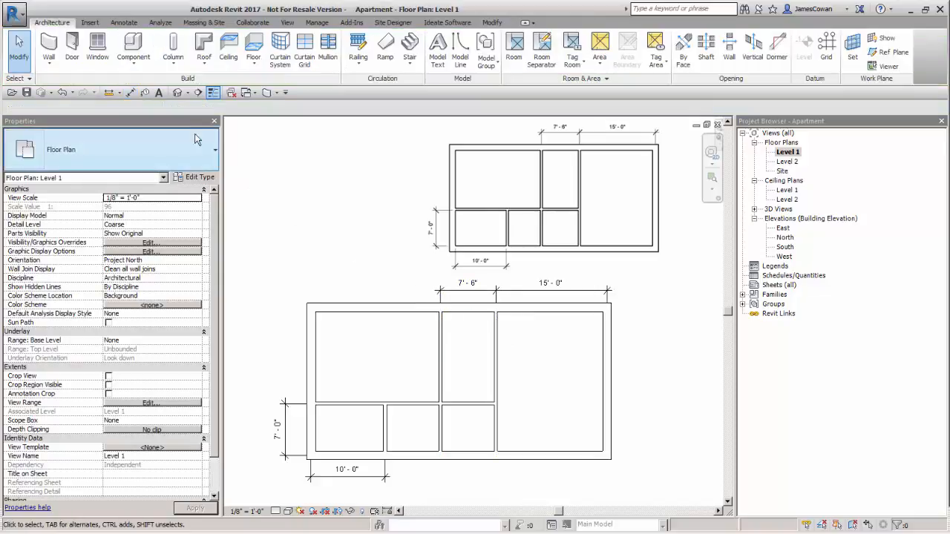
Step: Examine the partition layout in the default 3D view and return to the Level 1 floor plan
click(179, 95)
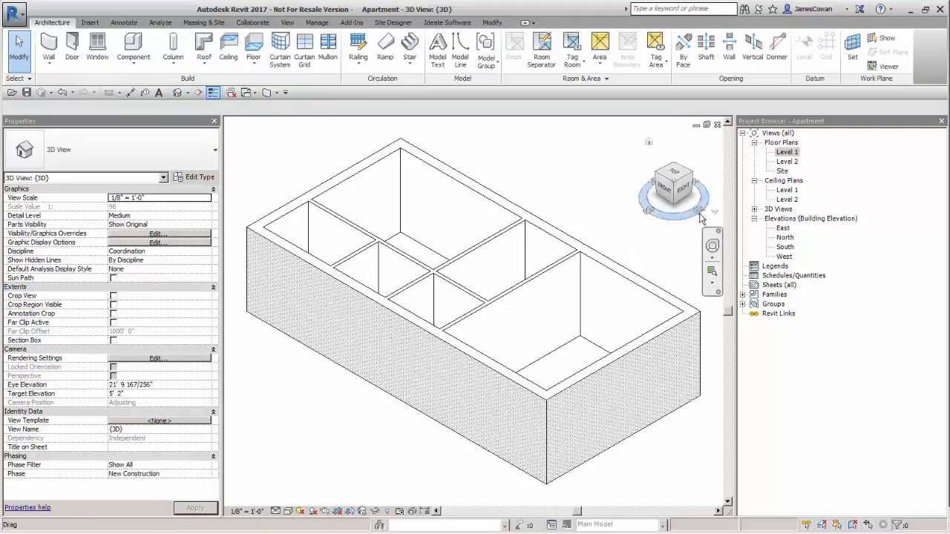
double_click(788, 152)
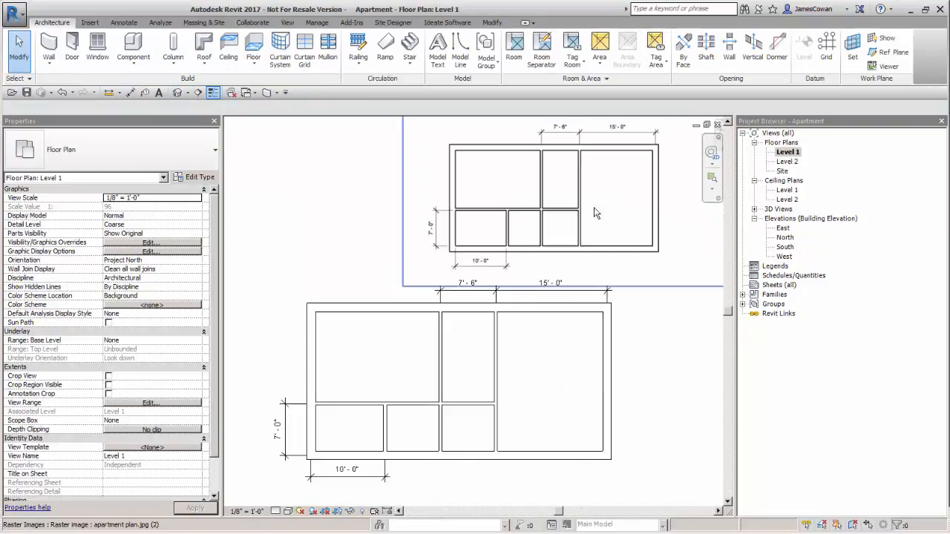
Step: Delete the reference apartment plan image above the modelled walls
click(565, 214)
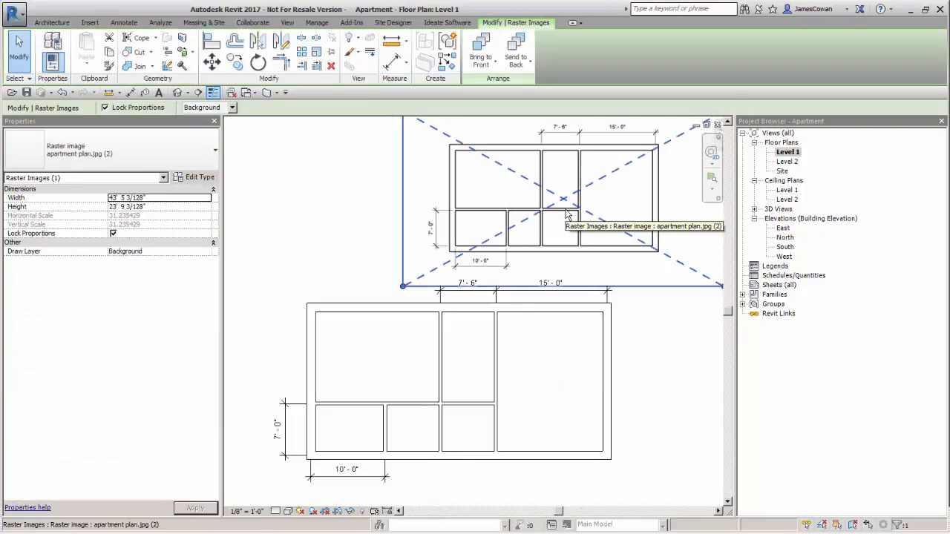
key(Delete)
scroll(477, 337, up, 2)
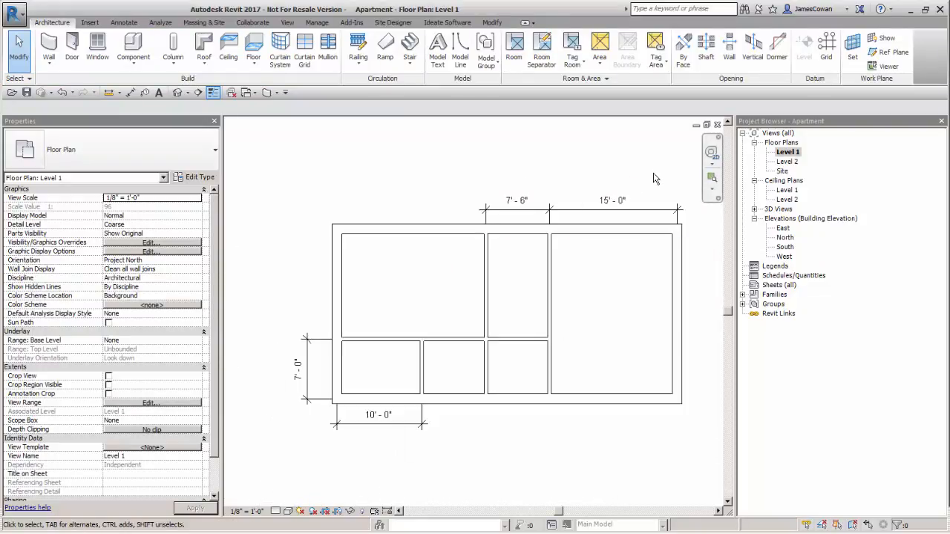
Step: Set the horizontal partition's dimension from the bottom exterior wall to 8', and return it to 7'
click(522, 340)
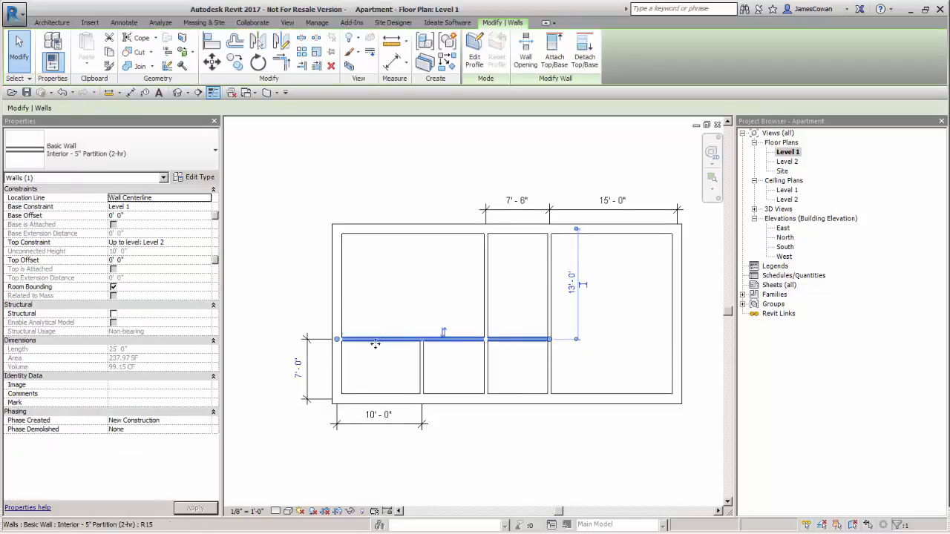
click(300, 367)
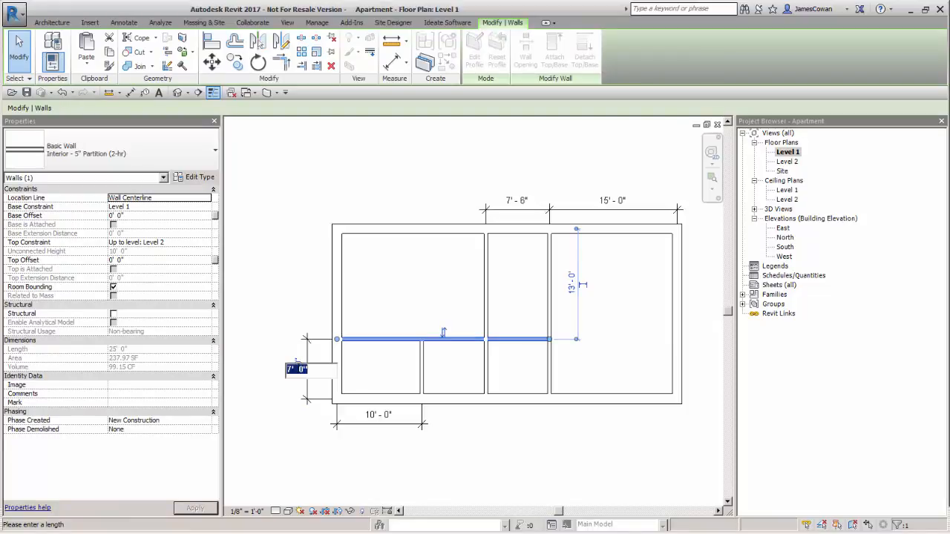
text(6)
key(Return)
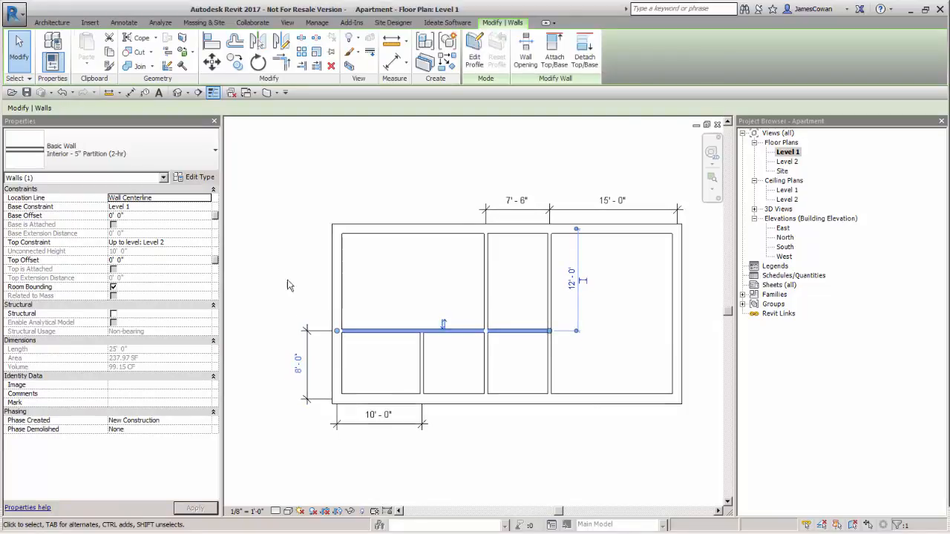
click(298, 371)
text(7)
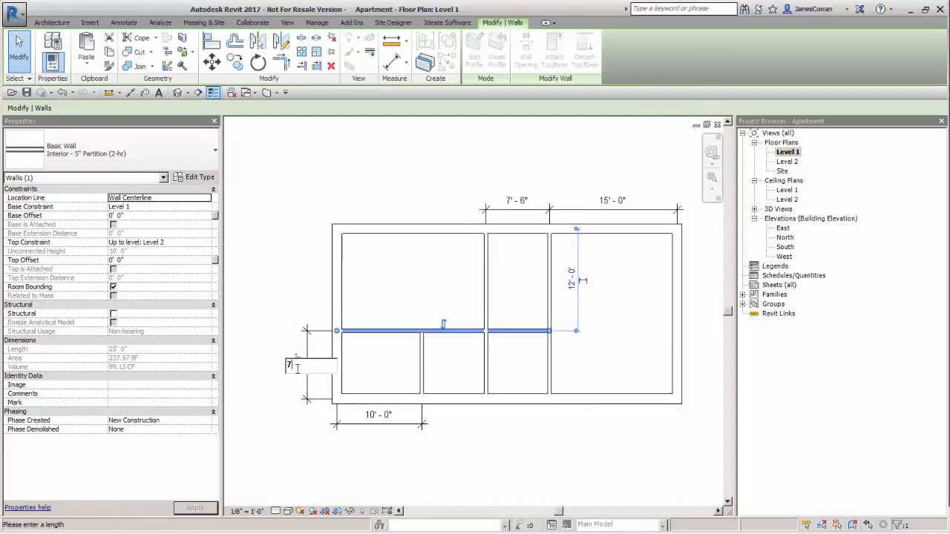
key(Return)
click(269, 304)
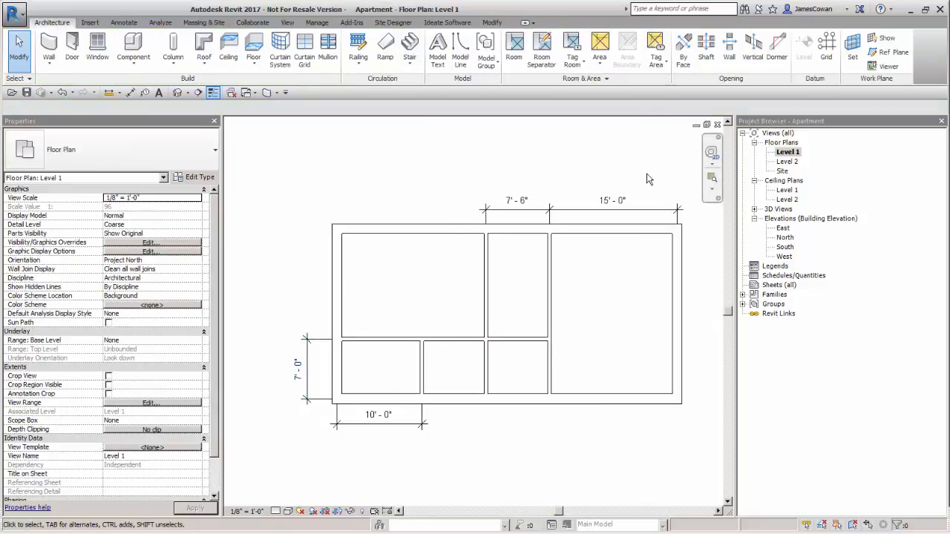
Step: Delete all the permanent dimensions around the plan and save the project
click(514, 213)
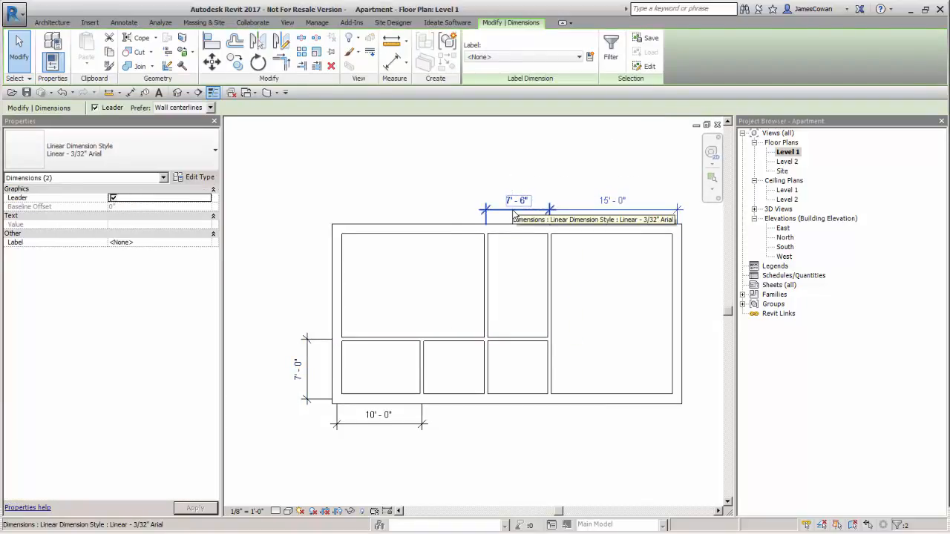
key(Delete)
click(327, 442)
key(Delete)
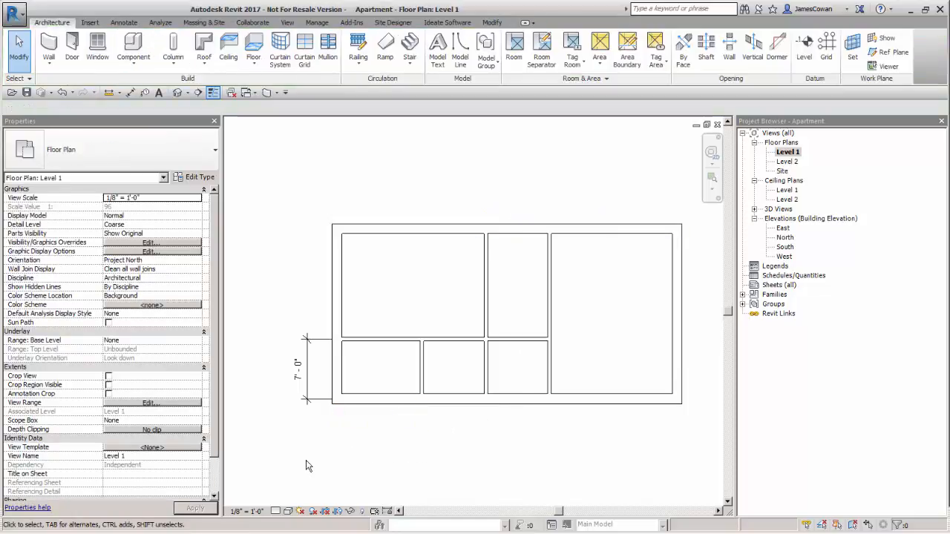
click(295, 334)
key(Delete)
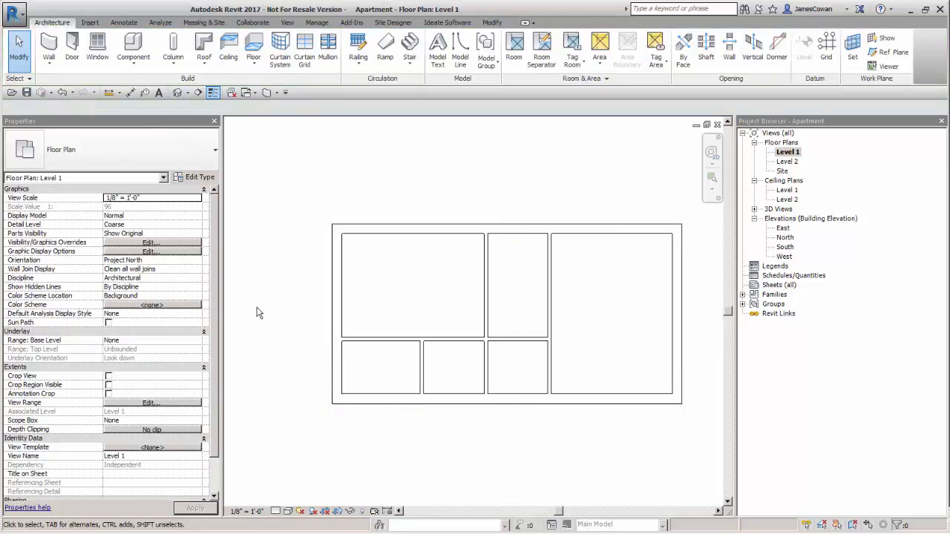
middle_drag(281, 300, 240, 297)
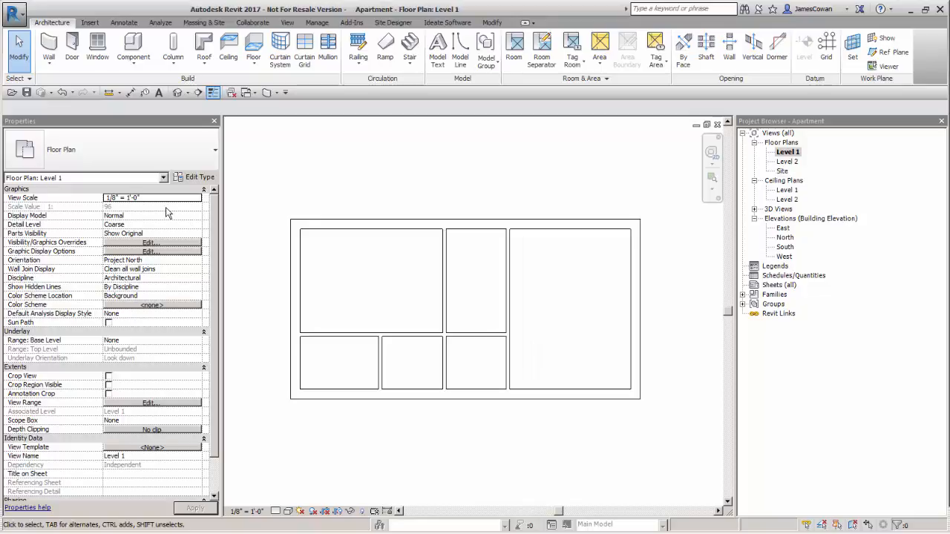
click(27, 94)
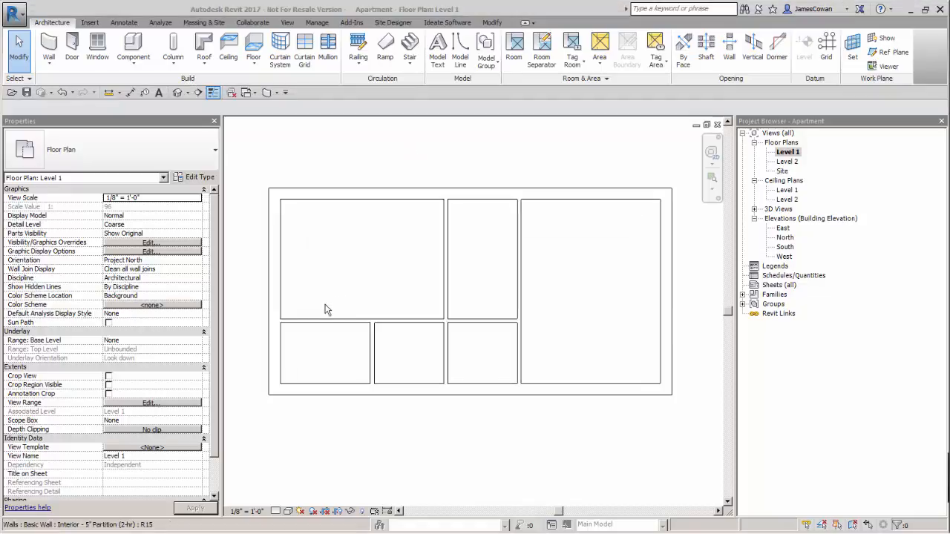
Step: Move the short vertical partition's temporary witness lines to the left exterior wall's inner face and the partition's left face
scroll(335, 349, up, 3)
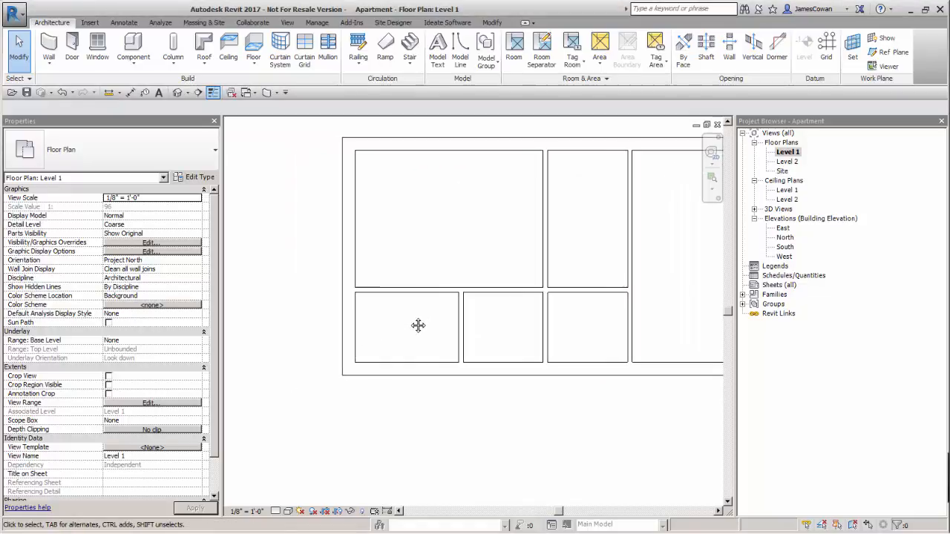
scroll(413, 322, up, 2)
middle_drag(413, 323, 431, 323)
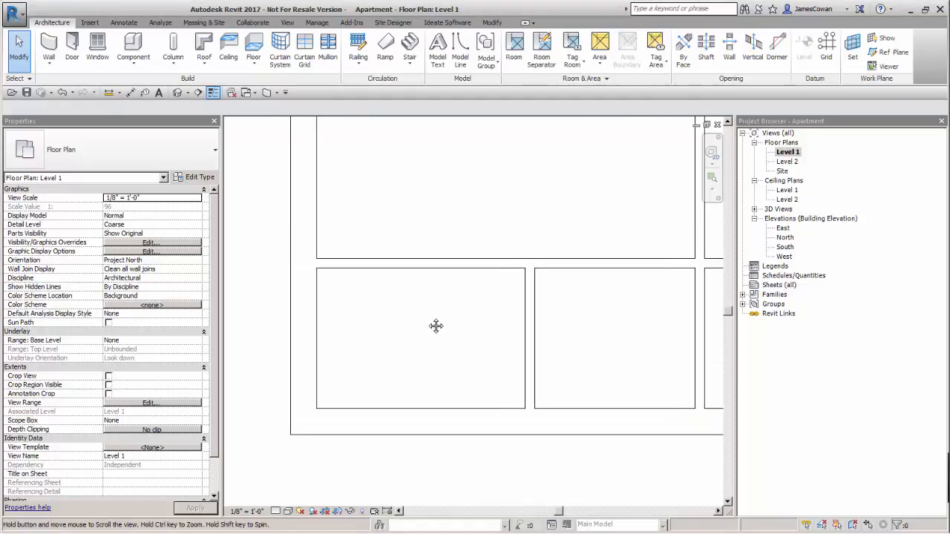
click(527, 332)
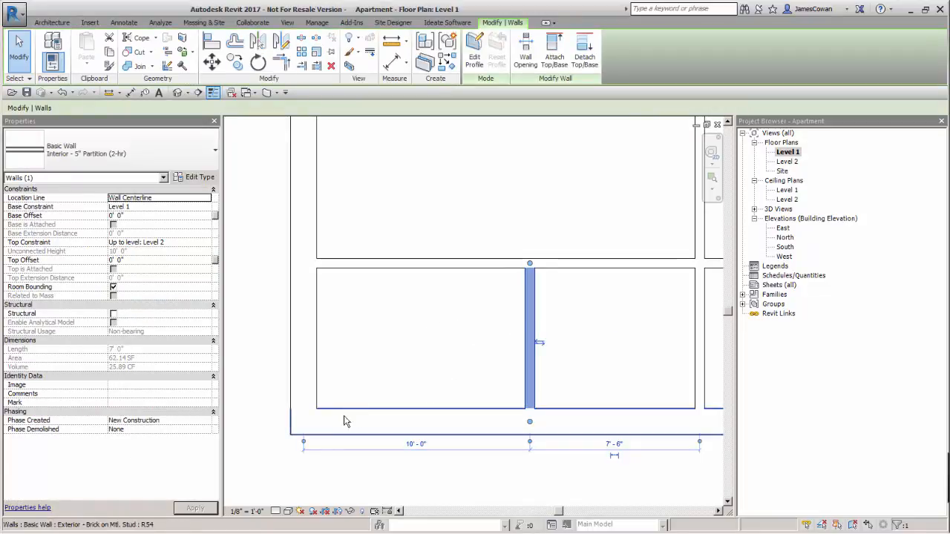
mouse_move(307, 446)
mouse_down()
mouse_move(316, 444)
mouse_move(292, 453)
mouse_move(316, 444)
mouse_up()
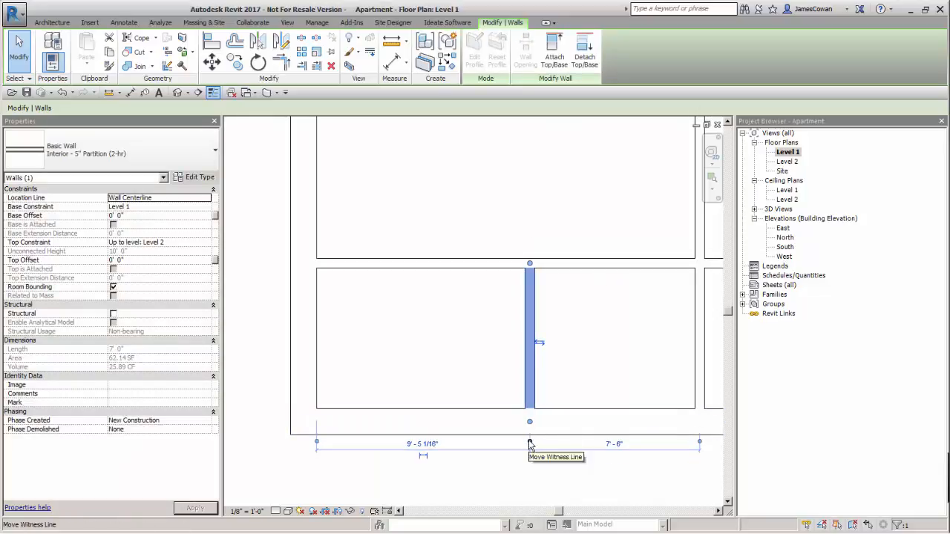
click(530, 443)
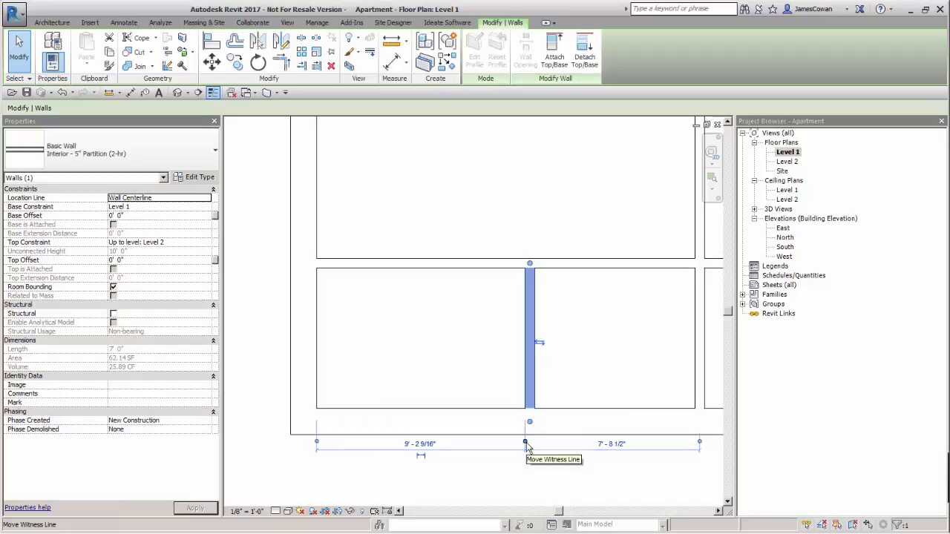
click(526, 444)
click(532, 443)
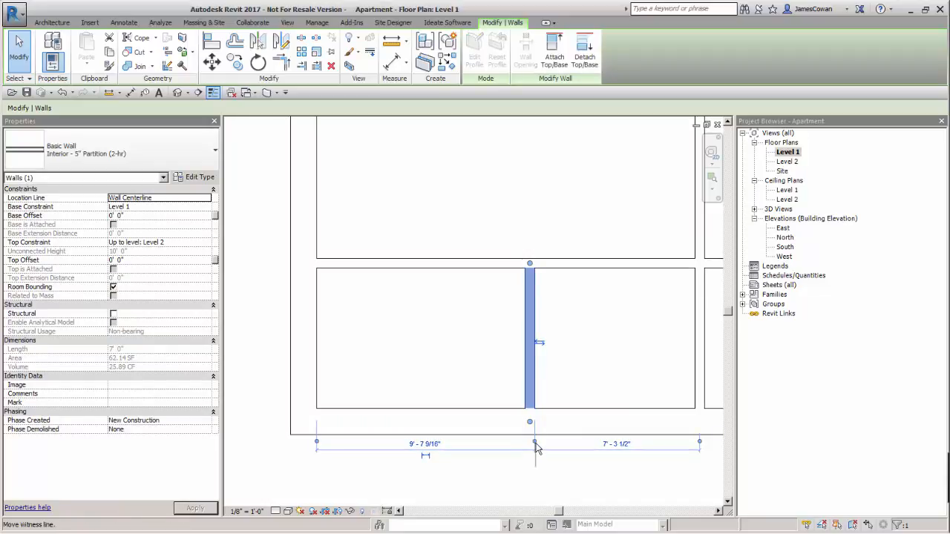
click(530, 443)
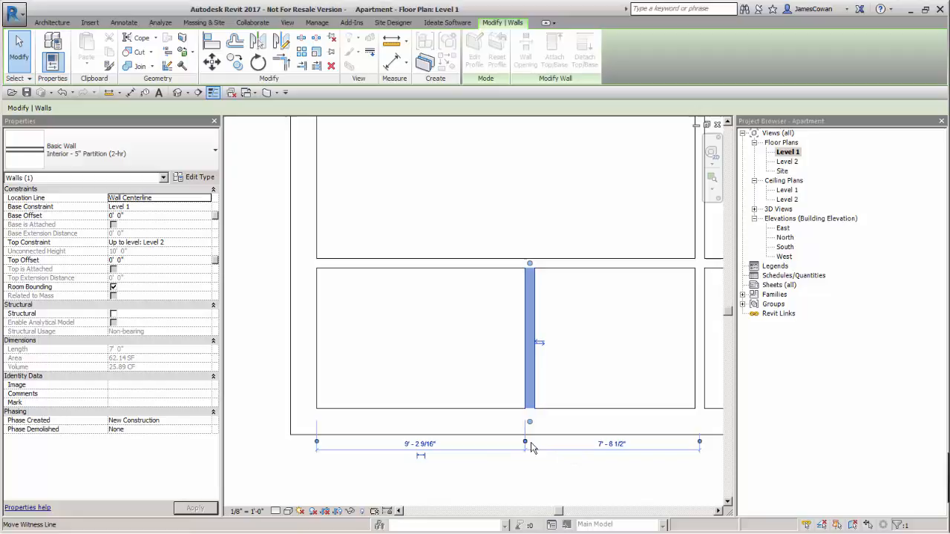
Step: Set the clear distance from the left exterior wall to the short vertical partition to 10'
click(421, 444)
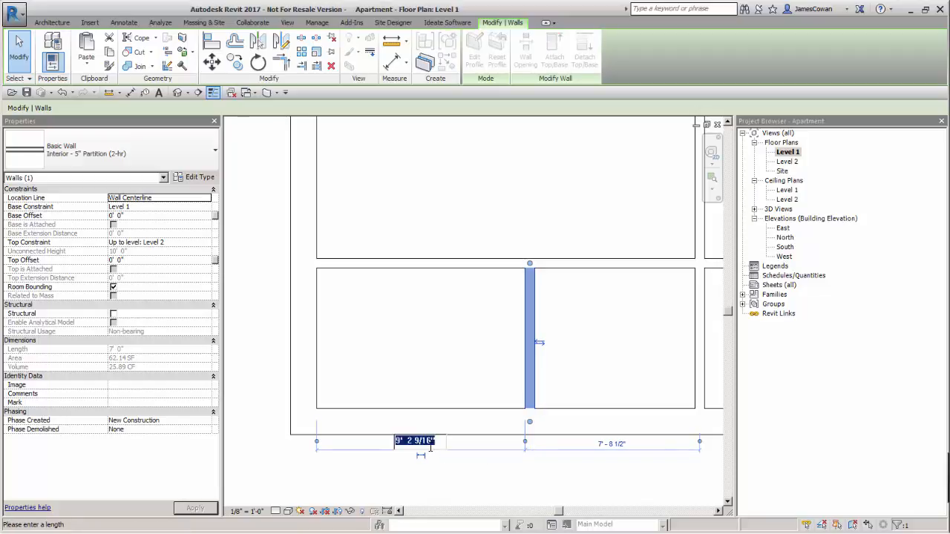
text(10)
key(Return)
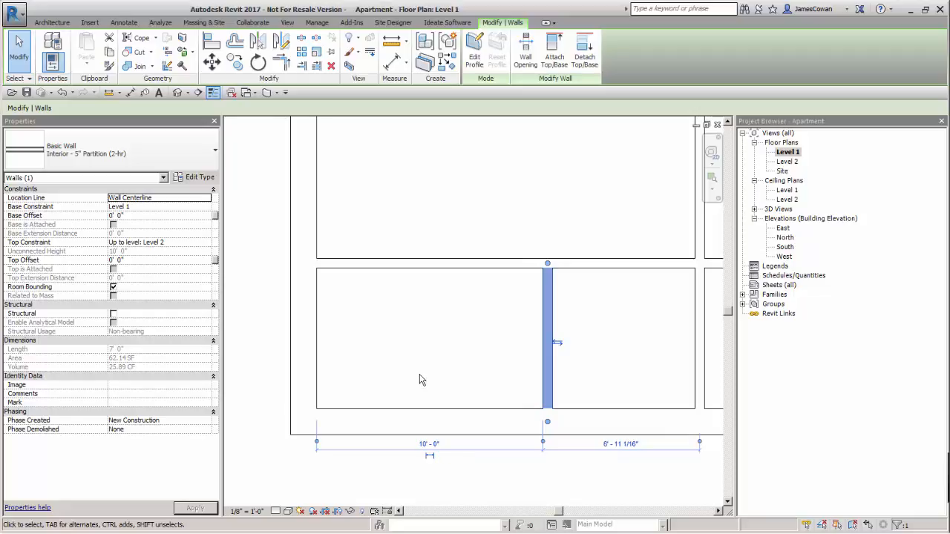
key(Escape)
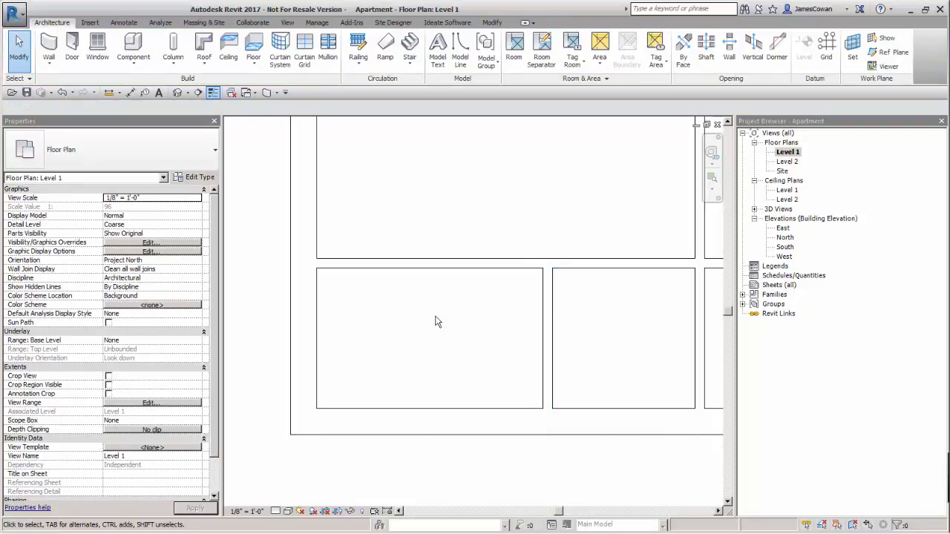
Step: Reference the horizontal partition's temporary dimension between its lower face and the bottom exterior wall's inner face, and set the clear distance to 7'
click(446, 275)
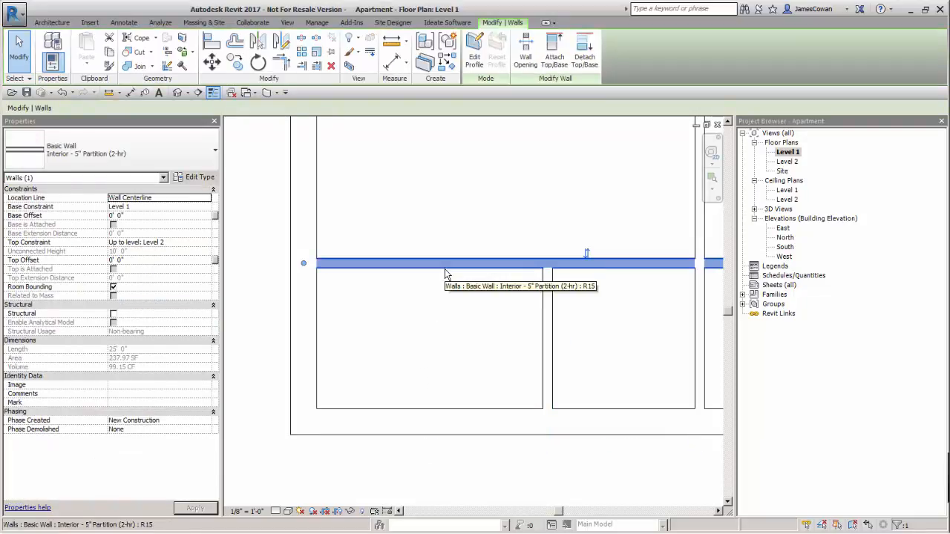
scroll(446, 274, down, 4)
middle_drag(664, 282, 554, 300)
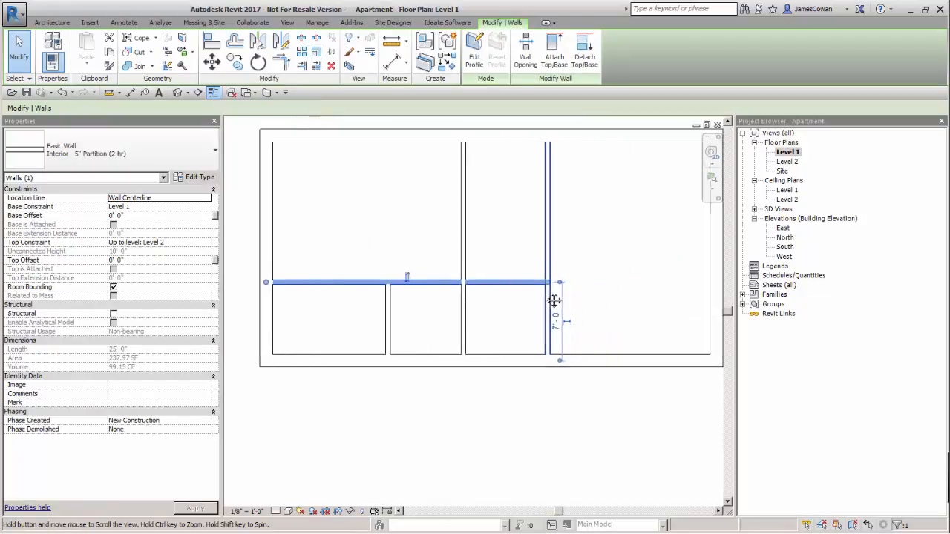
scroll(555, 300, up, 3)
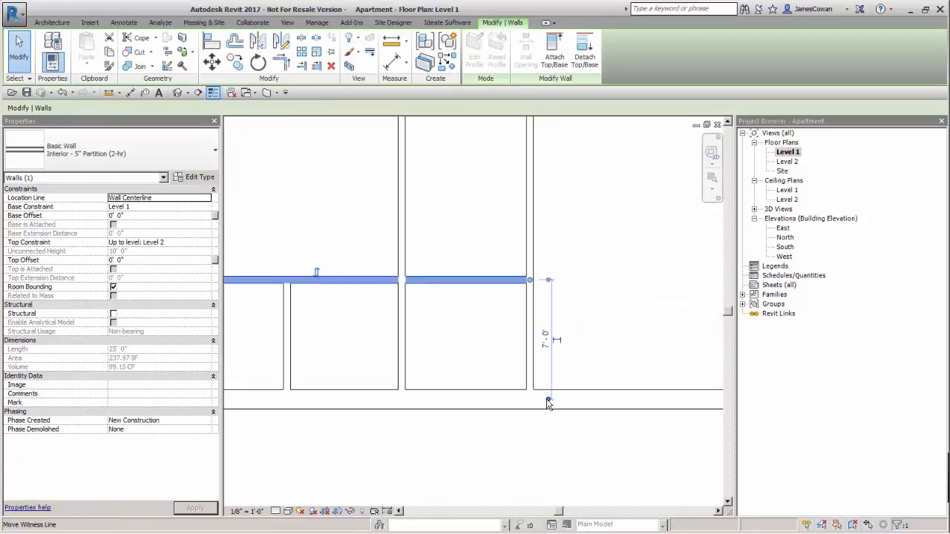
drag(548, 401, 548, 389)
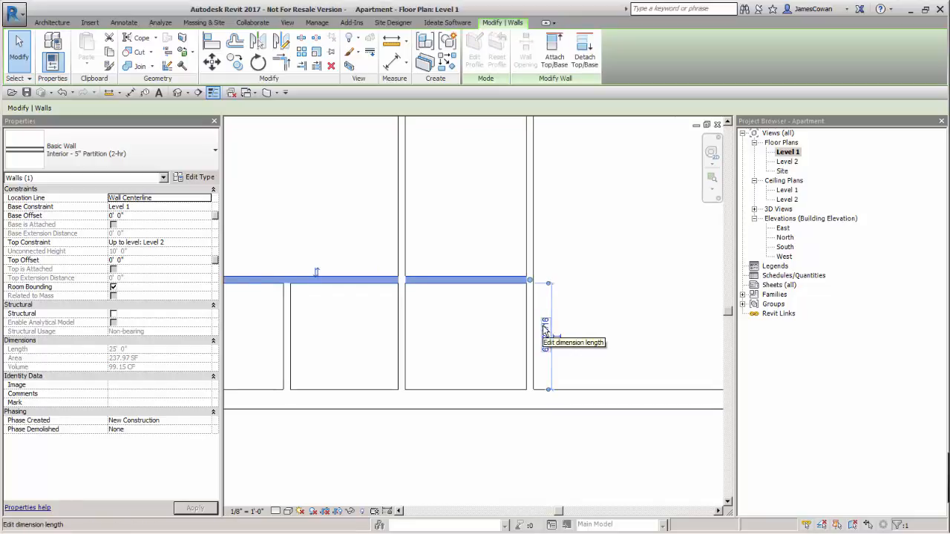
click(545, 326)
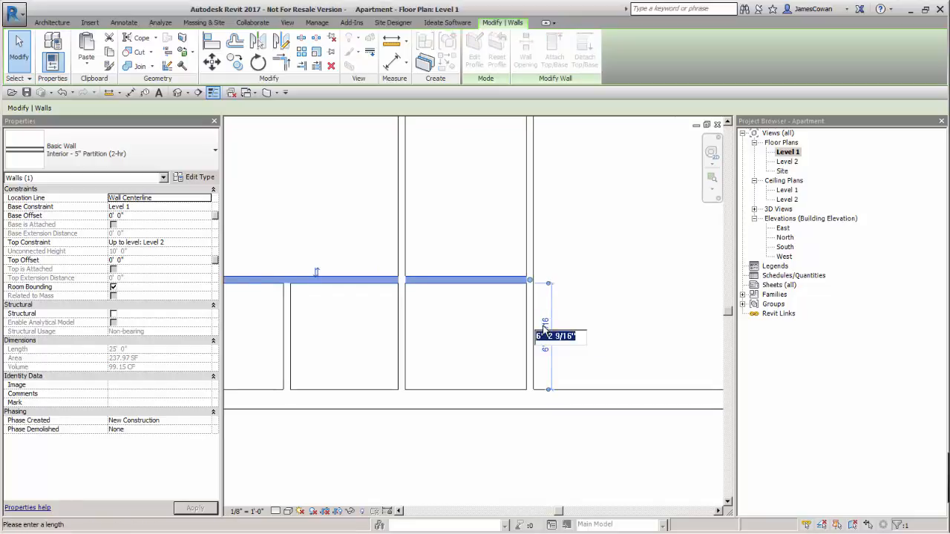
text(7)
key(Return)
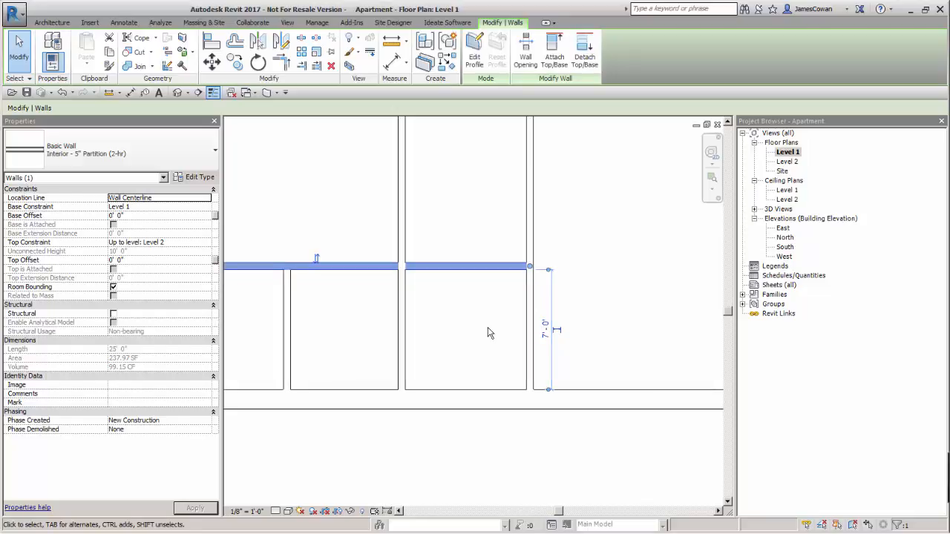
click(488, 328)
Step: Place an aligned dimension across the lower-left room, from the left exterior wall's inner face to the short partition's left face
scroll(368, 340, down, 1)
middle_drag(375, 345, 564, 335)
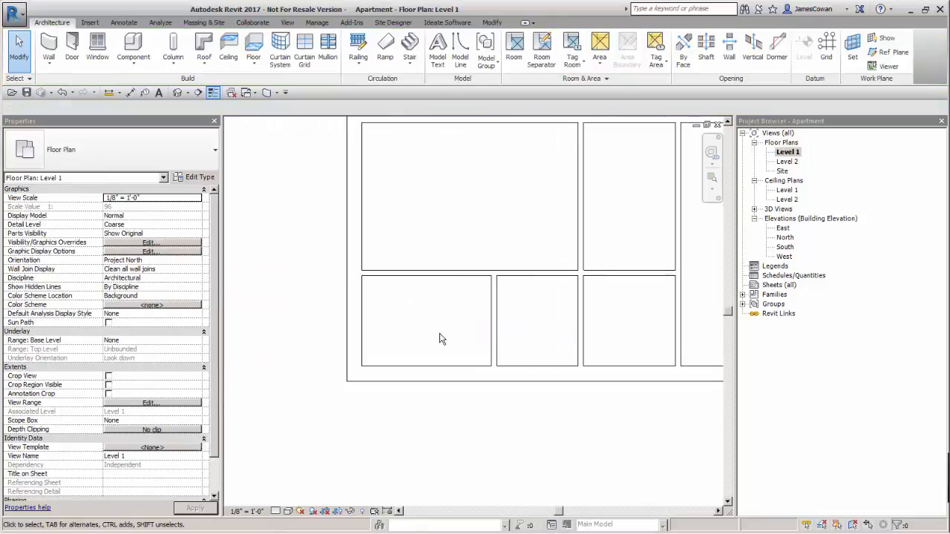
scroll(440, 340, up, 4)
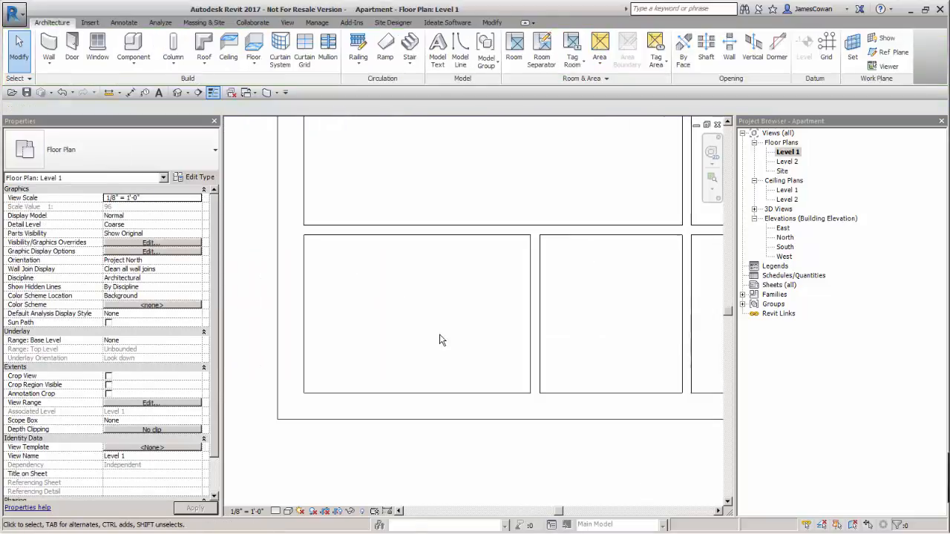
click(130, 93)
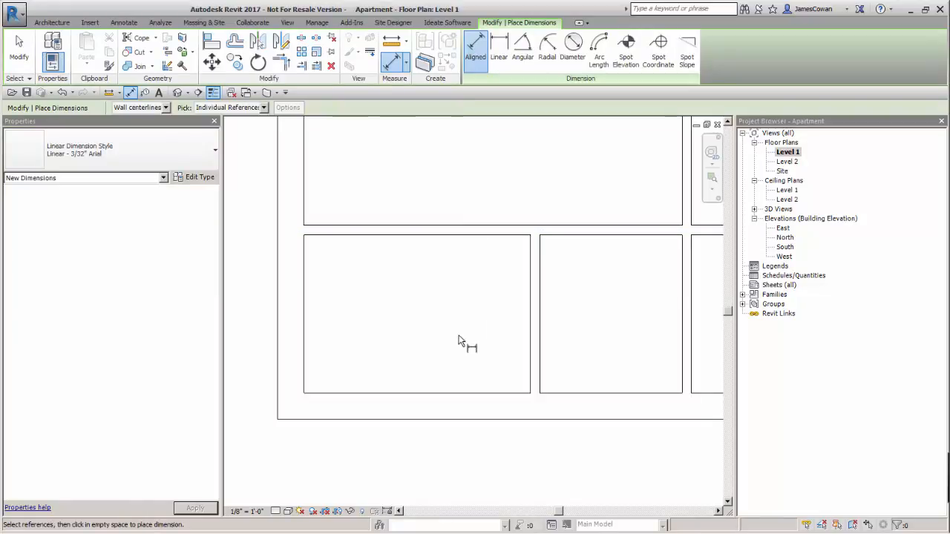
click(308, 320)
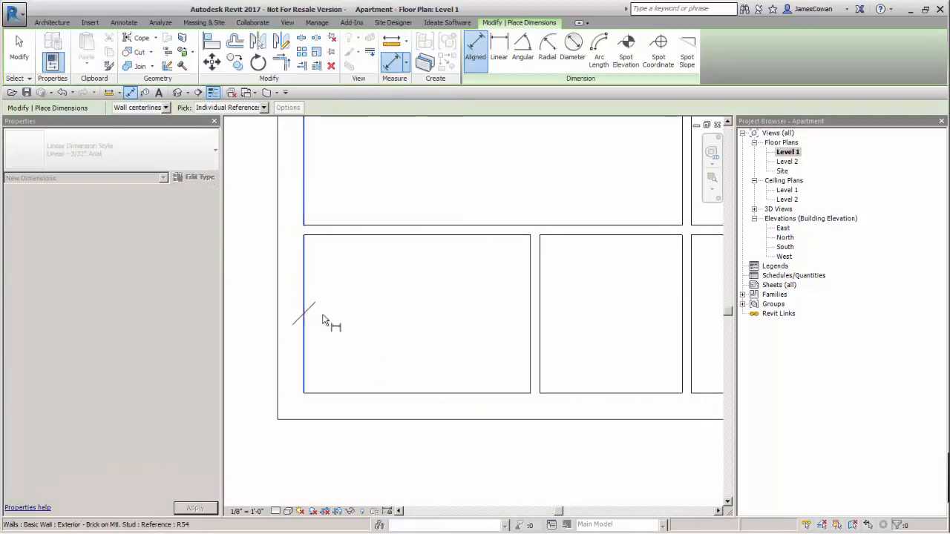
click(530, 328)
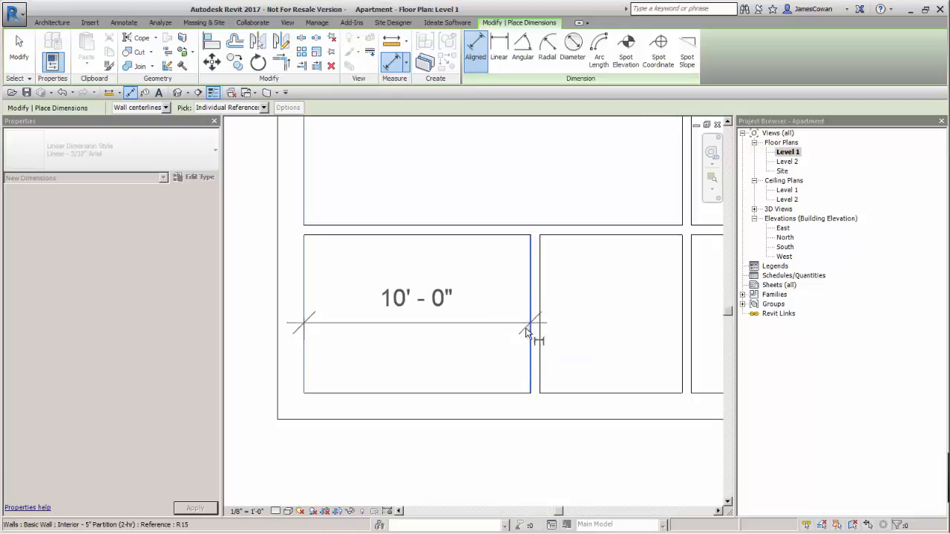
click(527, 365)
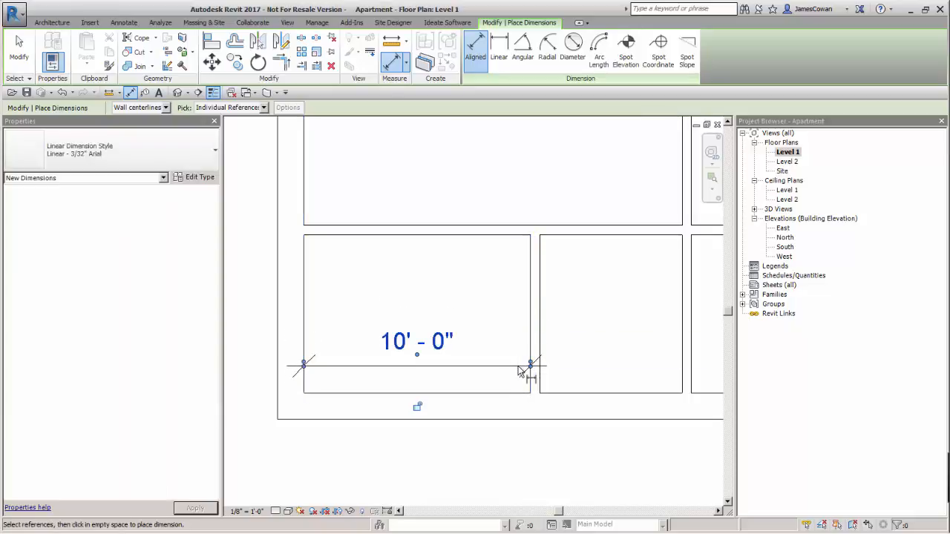
Step: Place a vertical aligned dimension in the lower-left room, from the horizontal partition's lower face to the bottom exterior wall's inner face
click(338, 239)
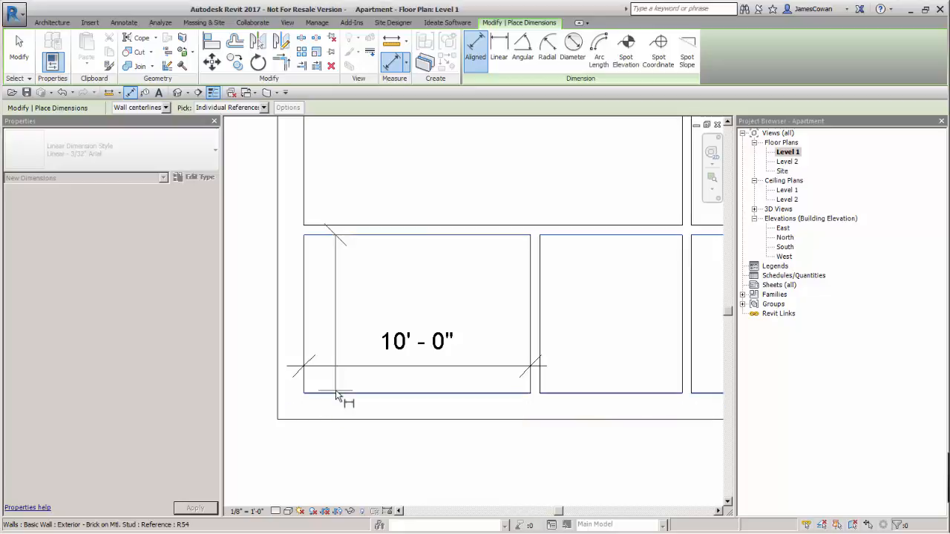
click(337, 394)
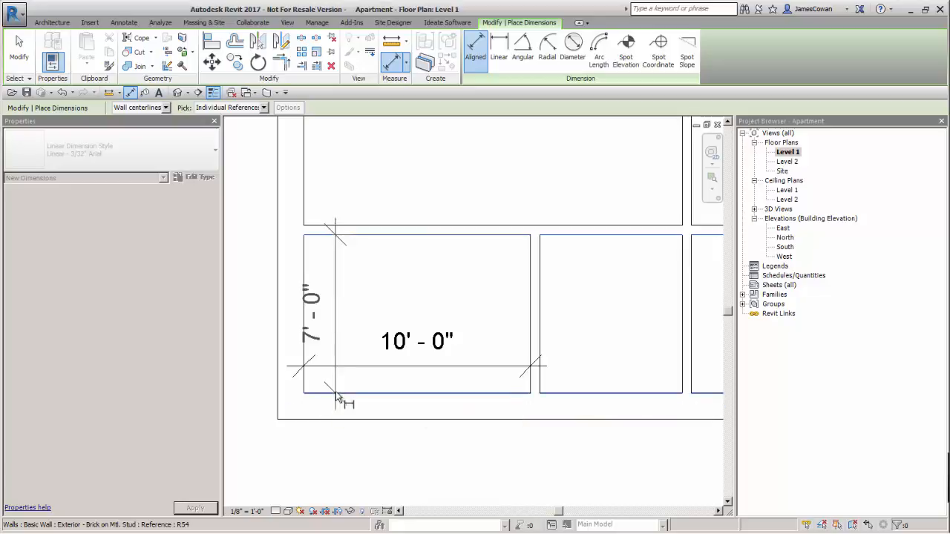
click(356, 454)
key(Escape)
key(Escape)
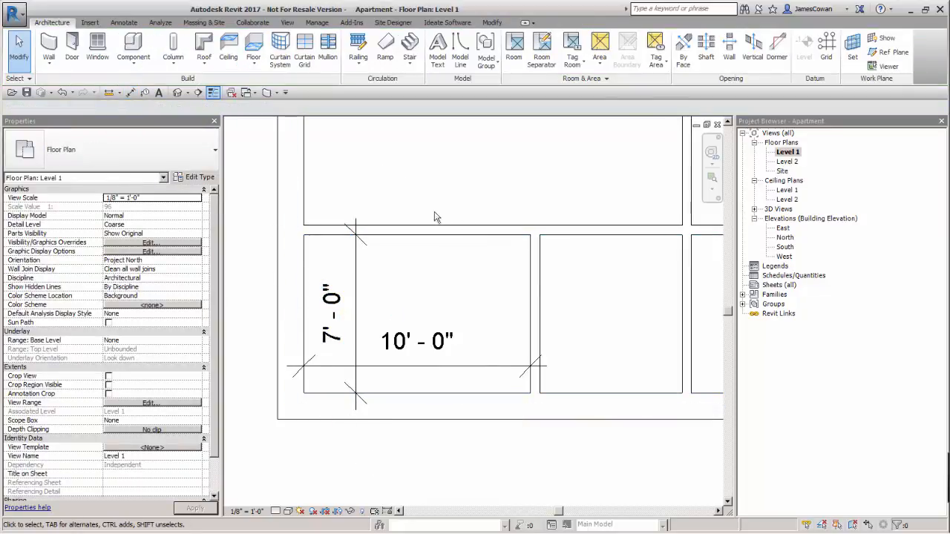
Step: Set the clear distance from the left exterior wall to the short vertical partition to 9'
click(534, 282)
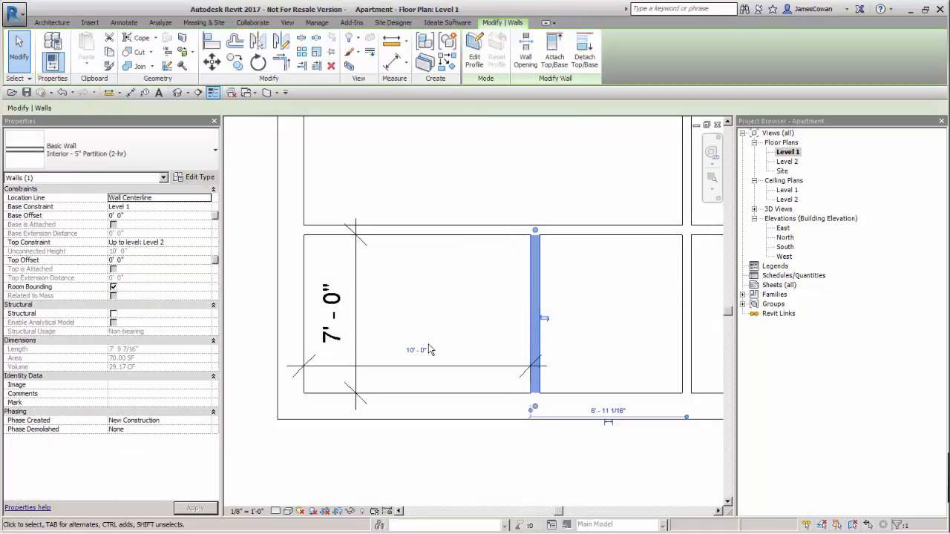
click(417, 346)
text(9)
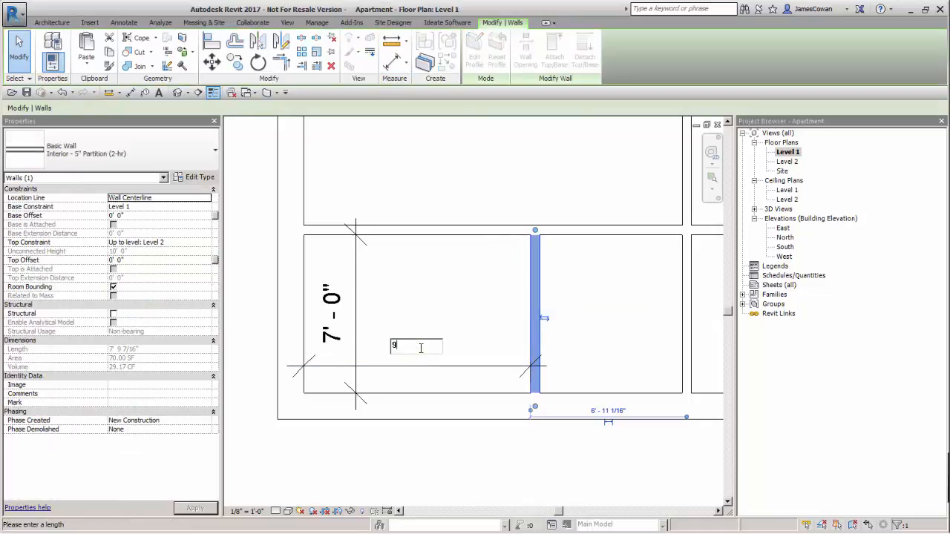
key(Return)
click(486, 324)
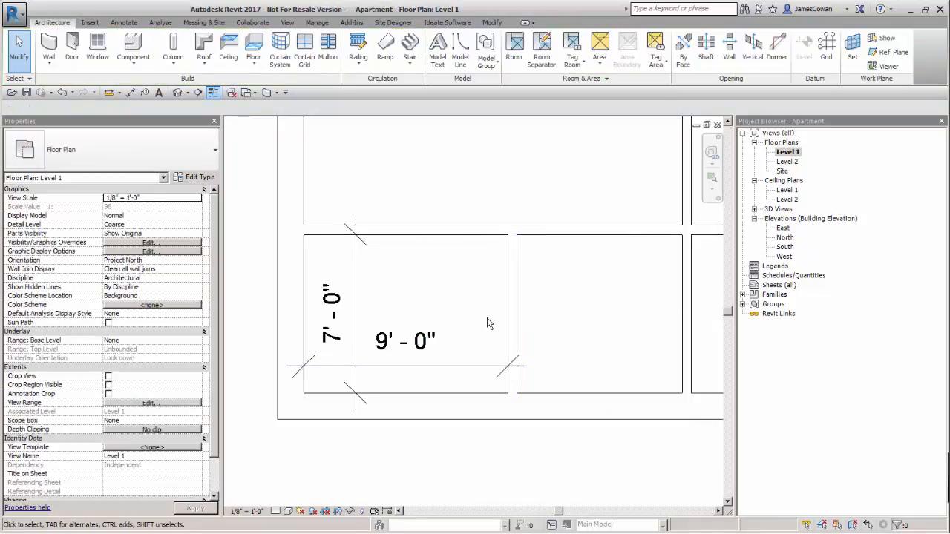
Step: Set the short vertical partition's clear distance from the left exterior wall back to 10'
click(508, 312)
click(404, 346)
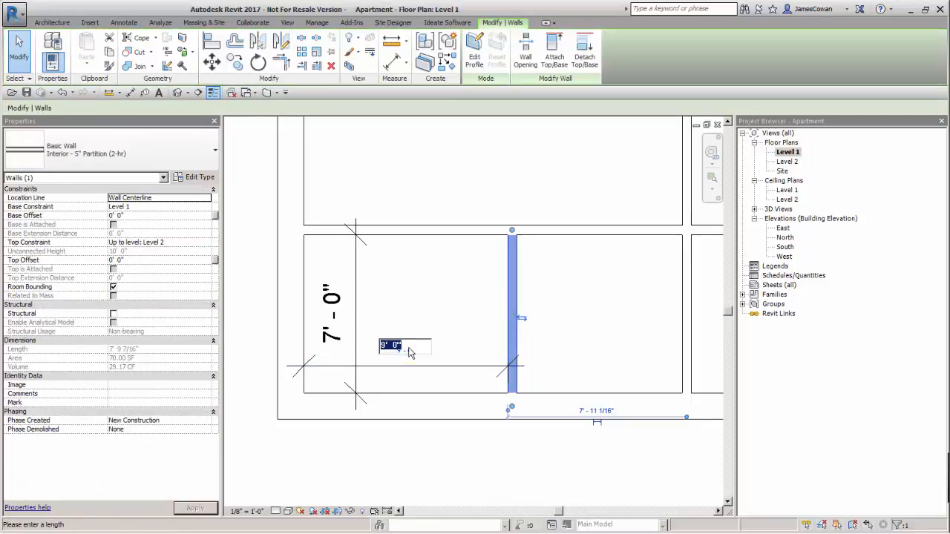
text(10)
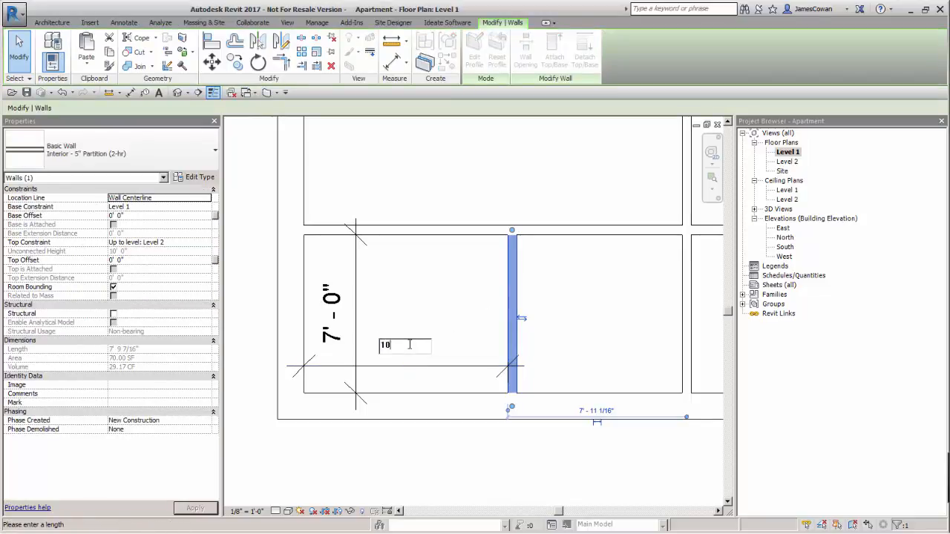
key(Return)
click(410, 347)
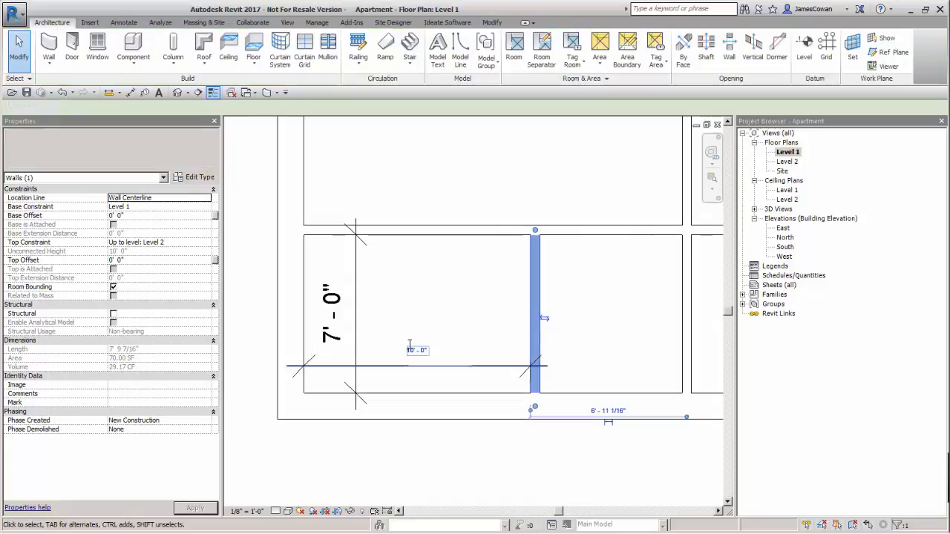
Step: Delete both the horizontal and vertical aligned dimensions in the lower-left room
drag(418, 374, 333, 268)
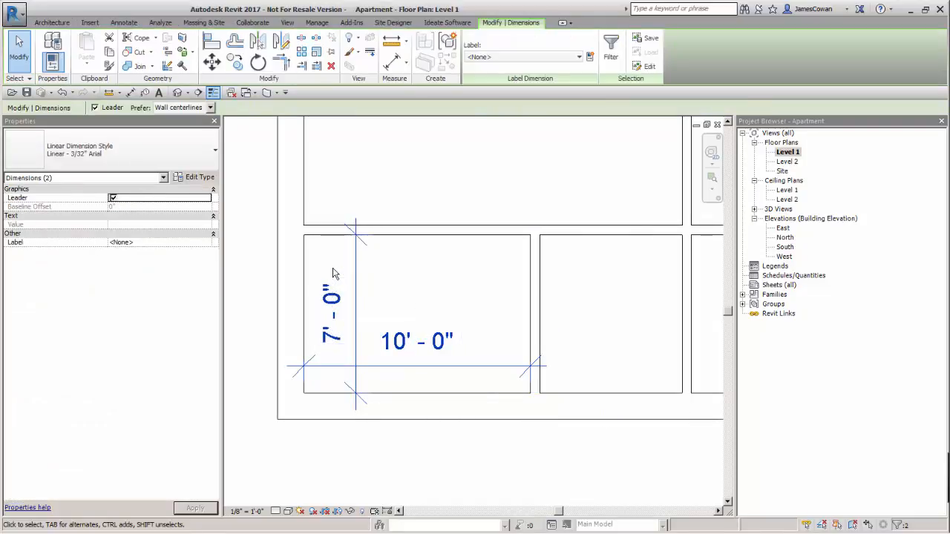
key(Delete)
scroll(333, 272, down, 5)
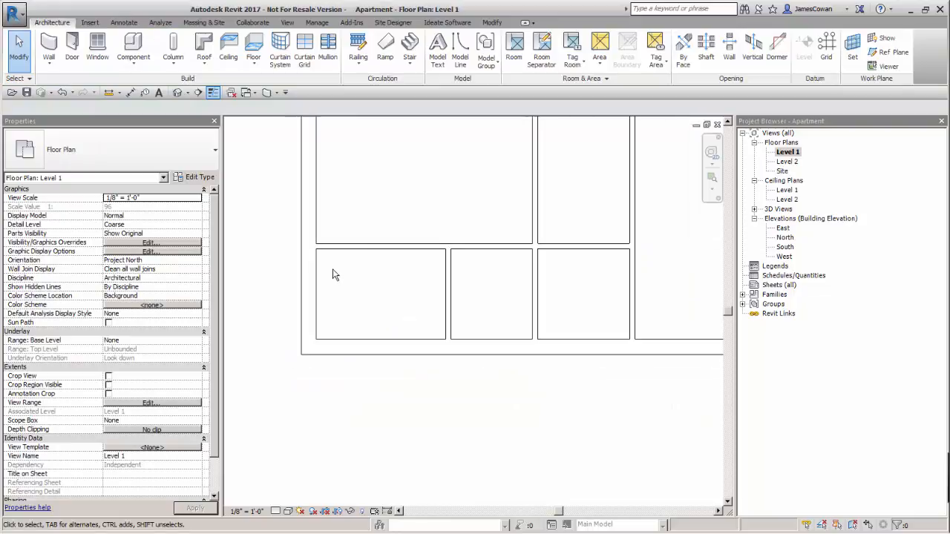
middle_drag(349, 273, 356, 306)
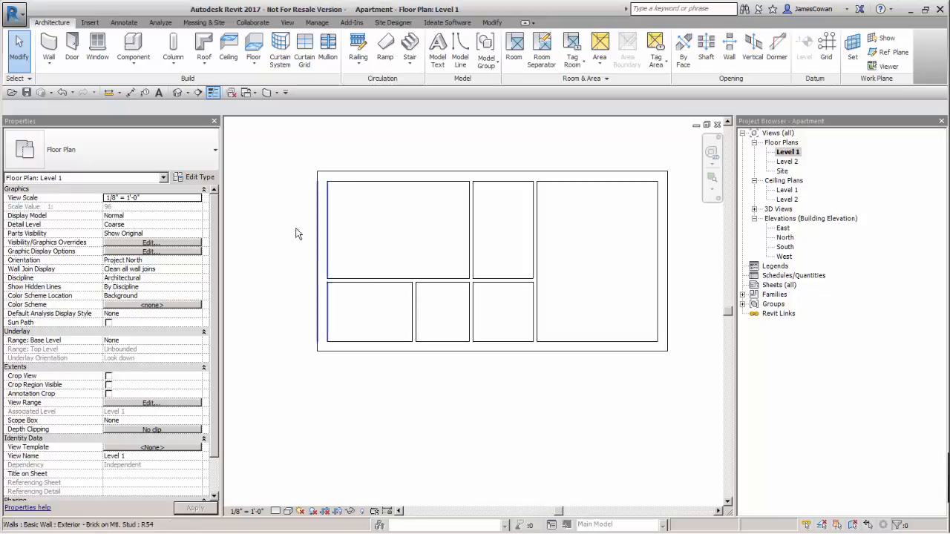
Step: Open the default 3D view of the apartment and set its visual style to Shaded
click(177, 92)
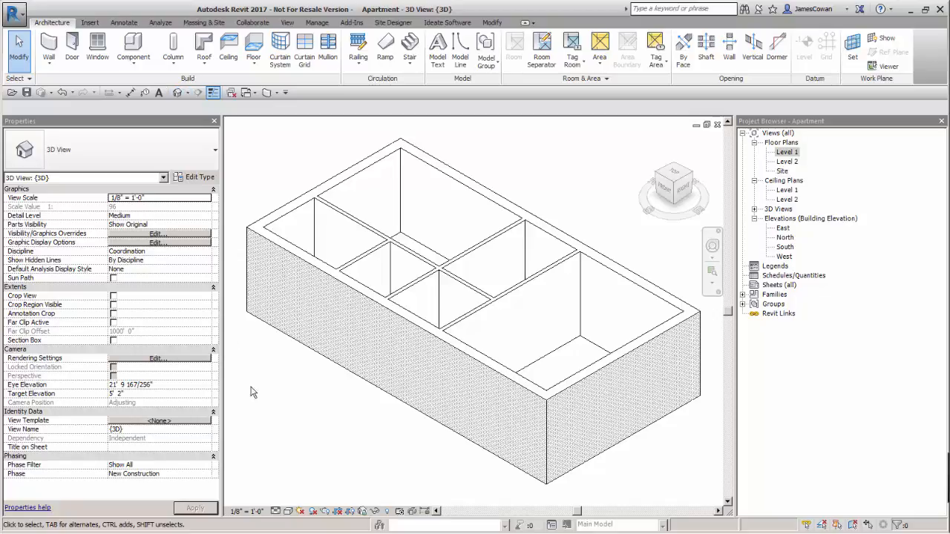
click(290, 512)
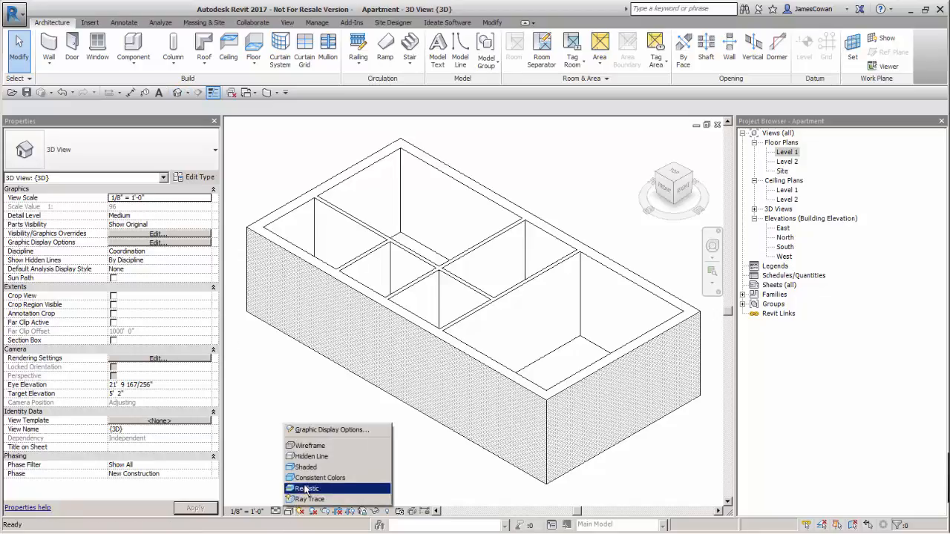
click(303, 469)
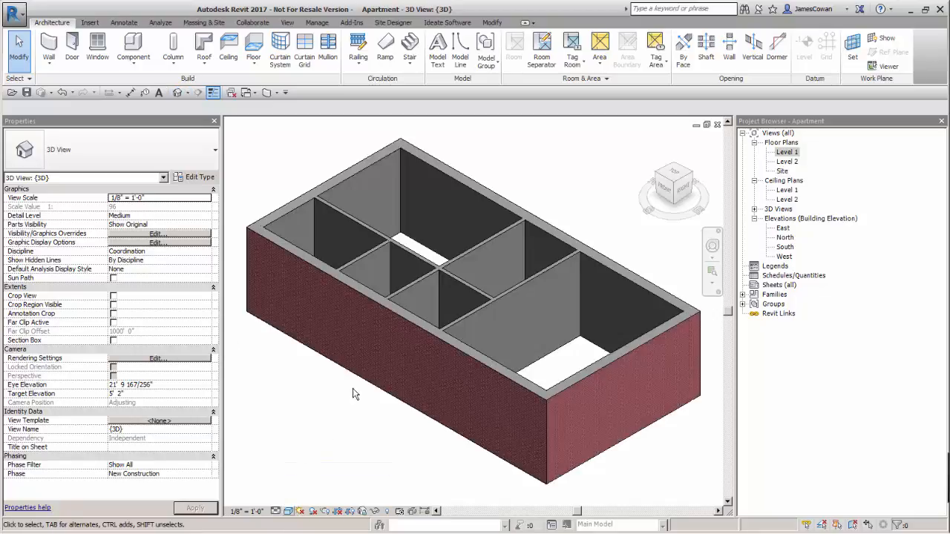
mouse_move(358, 390)
shift+middle_down()
mouse_move(313, 447)
mouse_move(312, 403)
mouse_move(369, 324)
mouse_move(362, 381)
shift+middle_up()
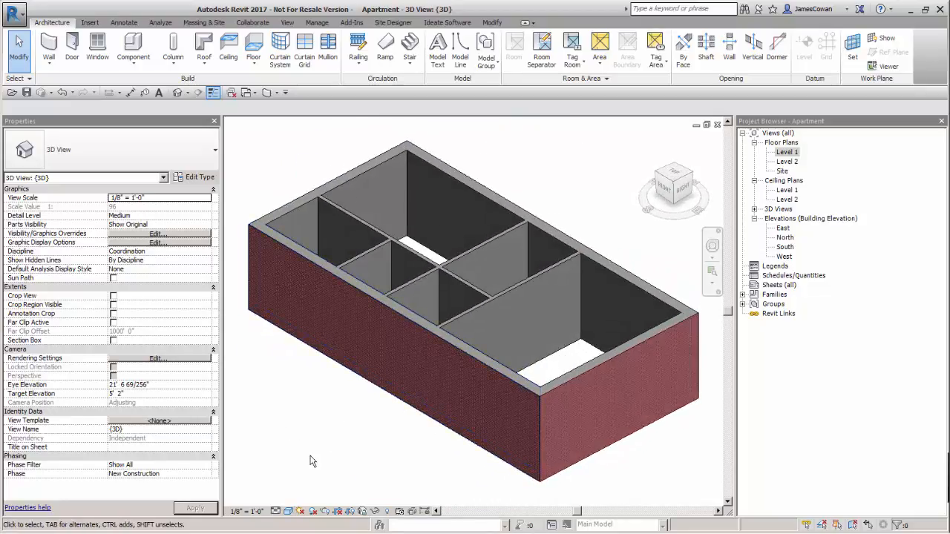